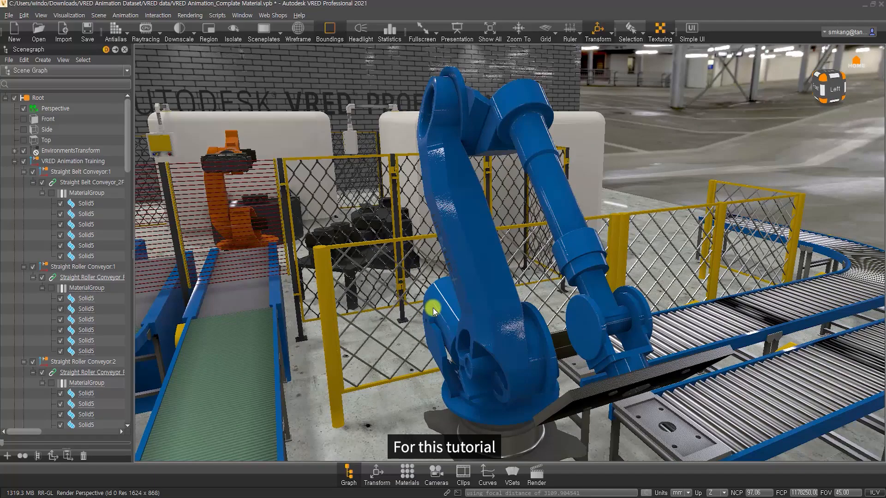
- Open the Asset Manager to show the material library
left_click_drag(433, 310, 439, 307)
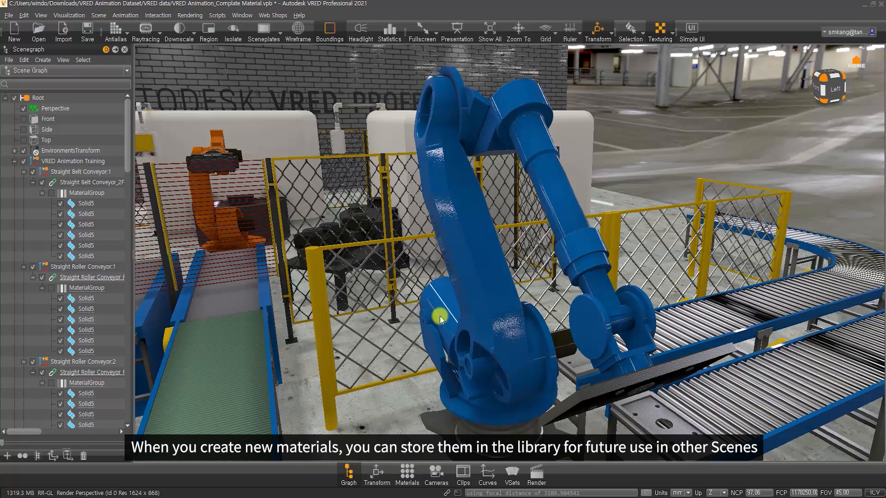
left_click(102, 16)
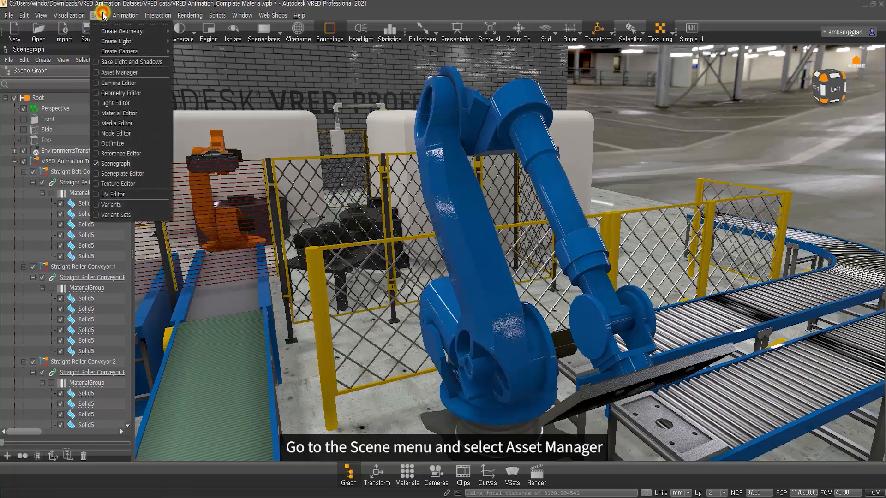
left_click(152, 76)
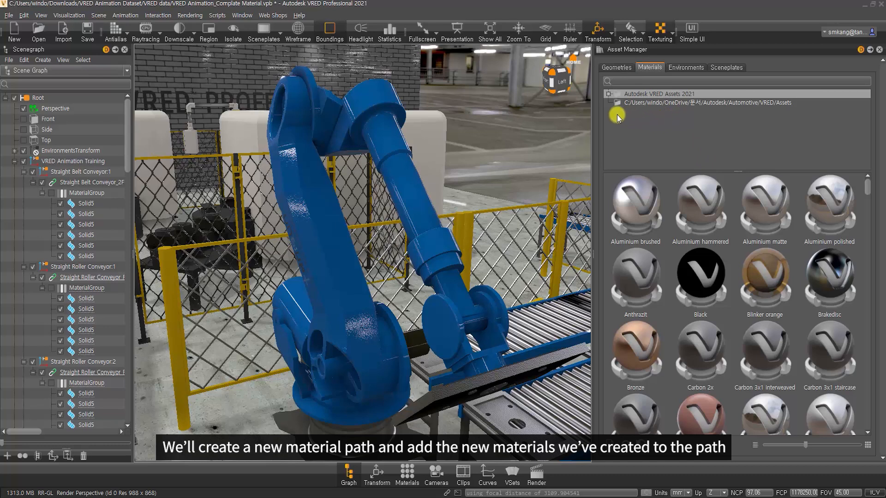
- Open the Asset Manager preferences and display the material search paths
left_click(24, 15)
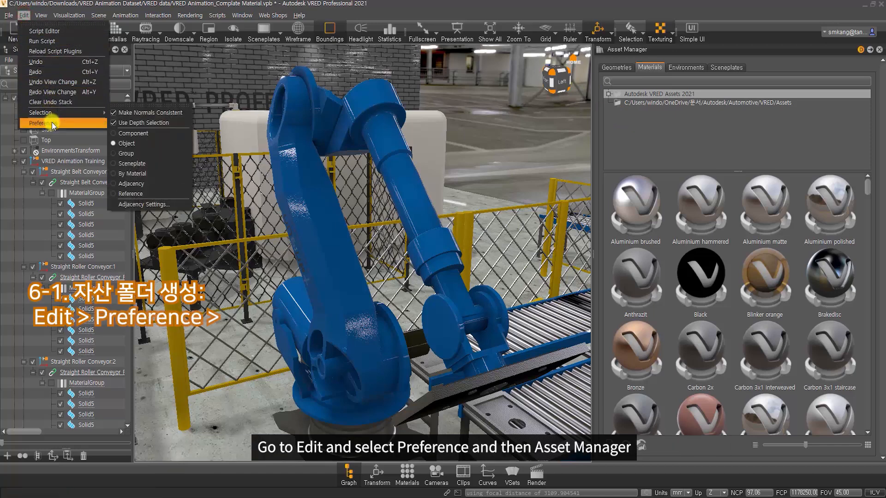
left_click(69, 123)
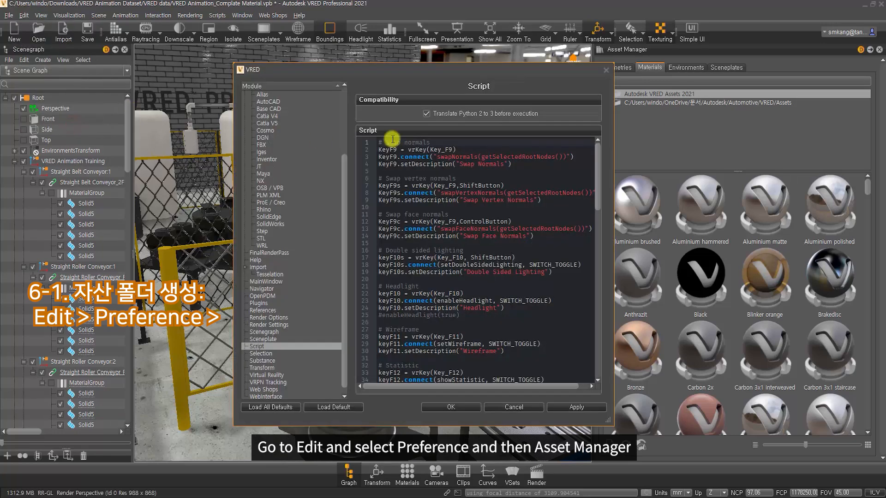
left_click_drag(347, 174, 345, 105)
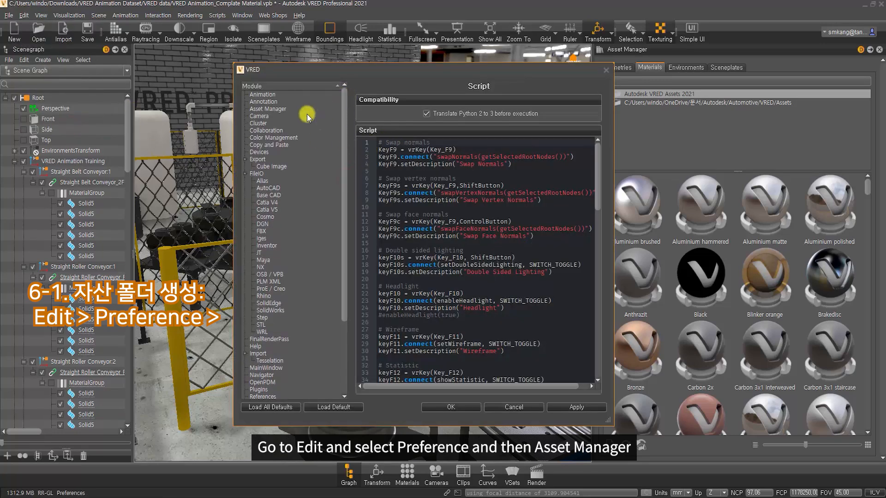
left_click(281, 110)
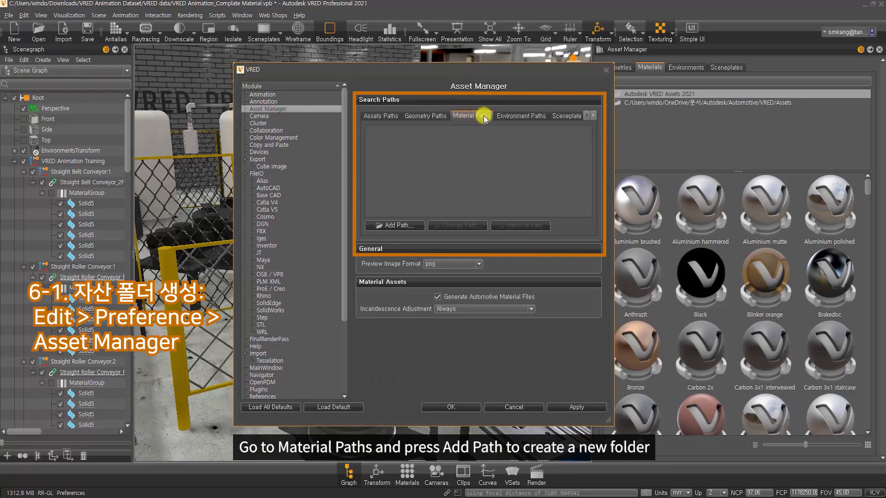
- Start adding a material path and create a new folder named My Material inside VRED Animation Dataset
left_click(418, 228)
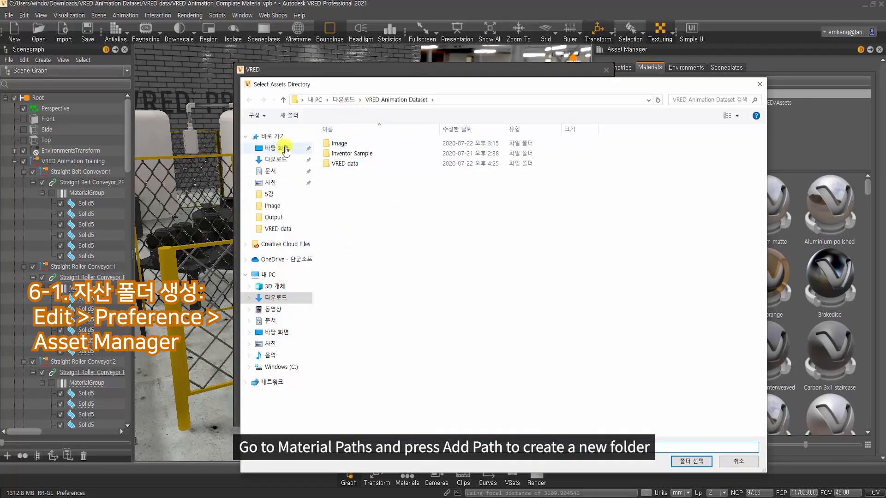
left_click(289, 115)
type("m")
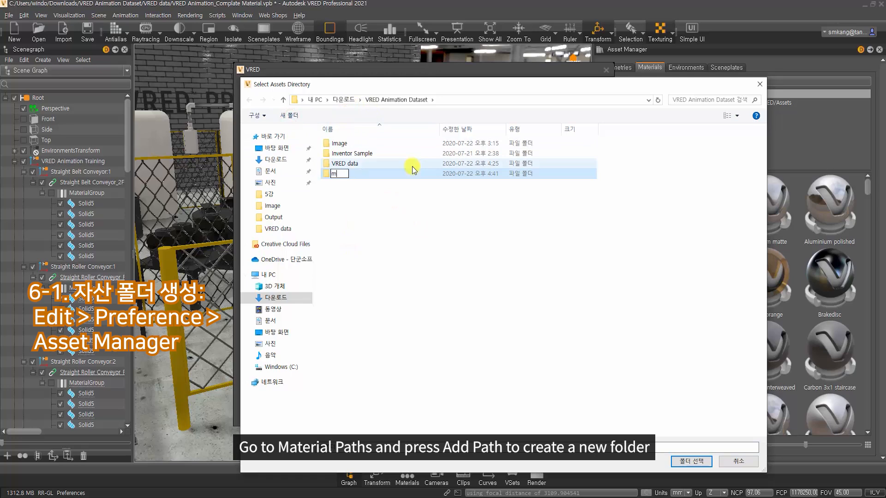
type("My Material")
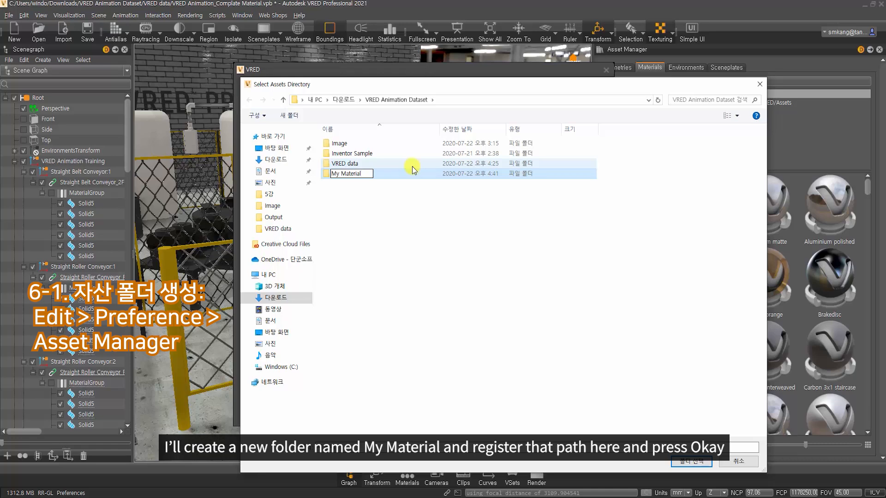
key("Return")
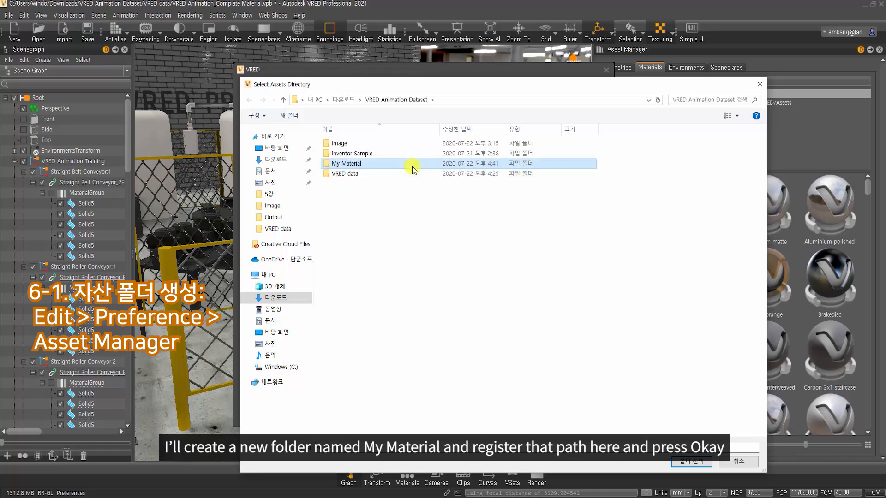
- Register the My Material folder as a material search path and save the preferences
left_click(682, 462)
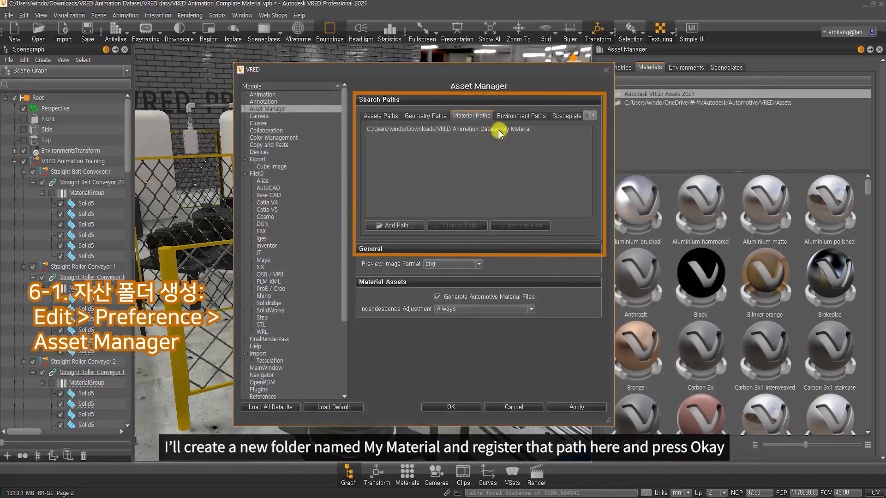
left_click(451, 407)
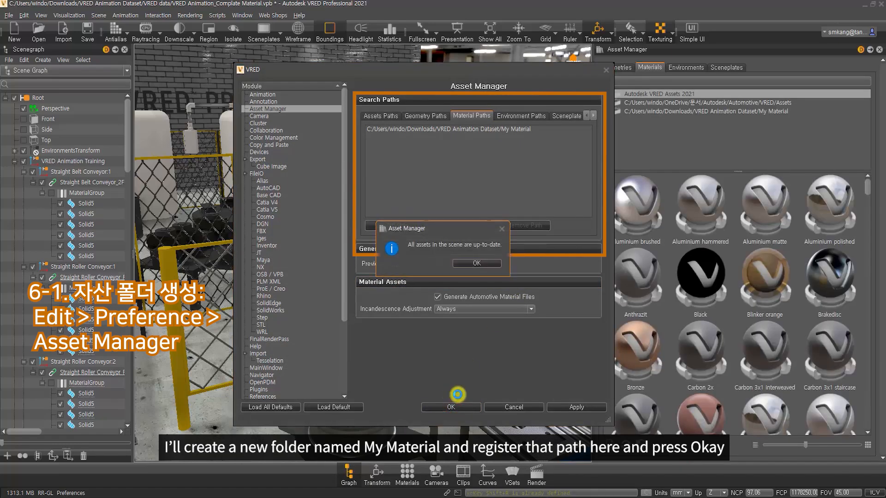
left_click(470, 264)
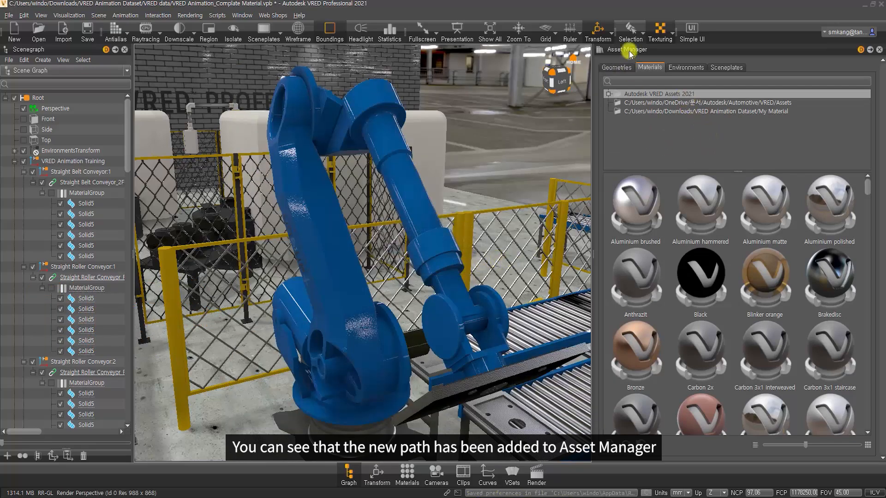
- Add the Plate and blue Robot3 materials from the Material Editor to the My Material asset folder
left_click(767, 111)
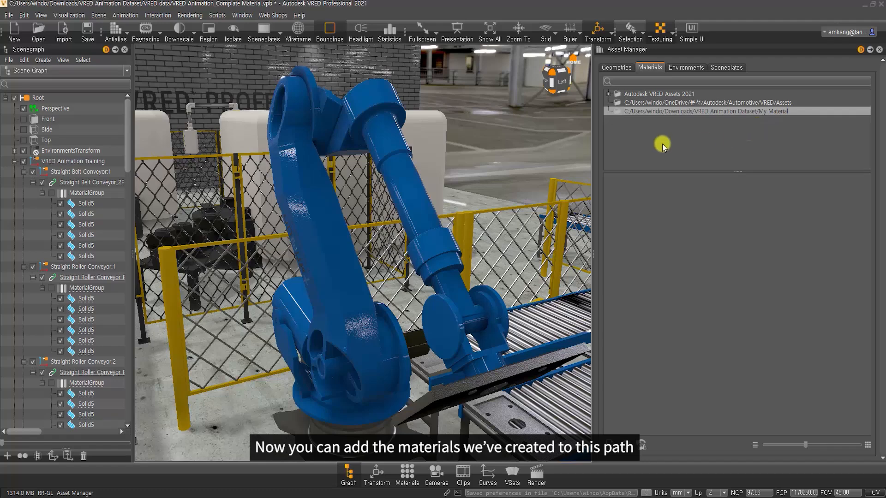
left_click(406, 475)
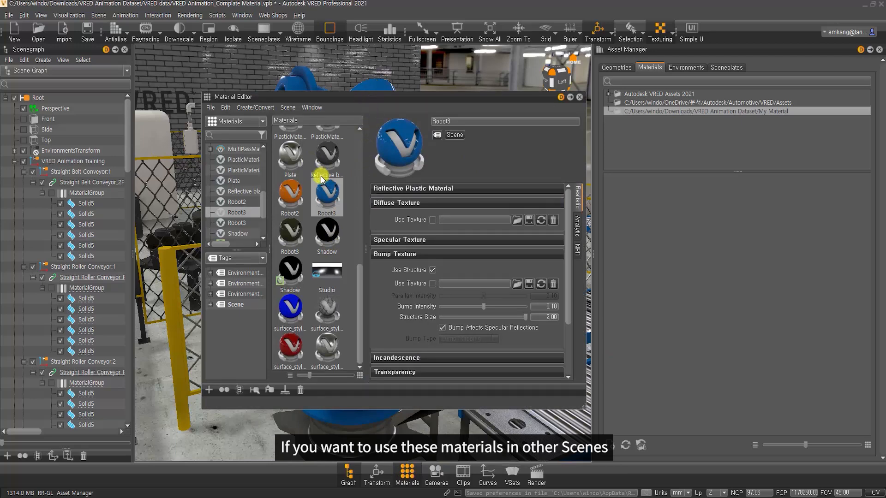
left_click(292, 160, "ctrl")
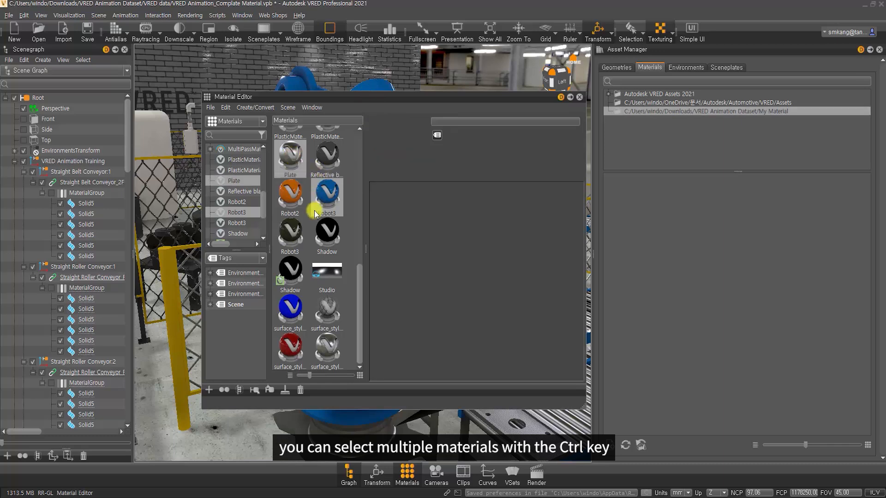
scroll(318, 265, "up", 3)
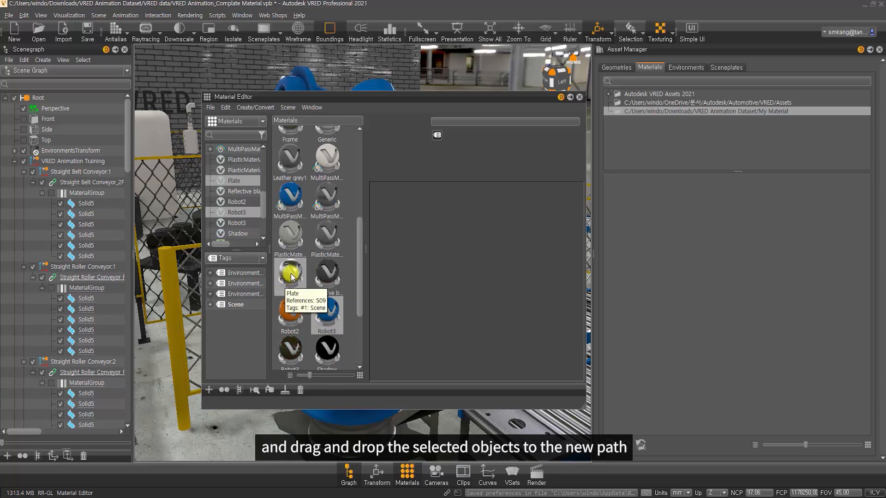
left_click_drag(290, 276, 647, 111)
left_click(764, 254)
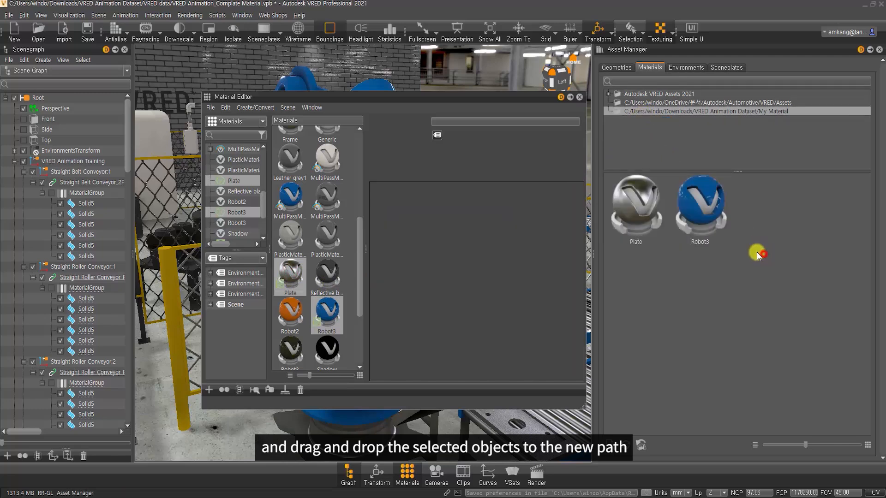
left_click(677, 209)
left_click(612, 203)
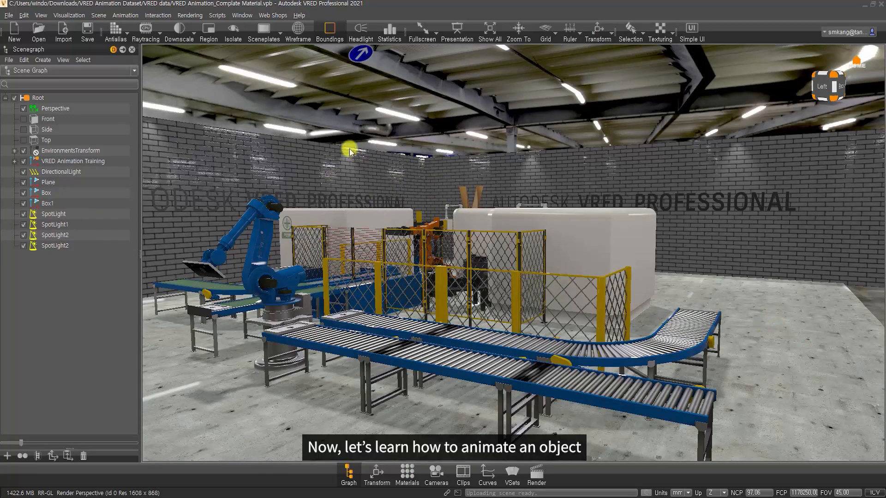
- Show the animation Timeline and select the moving plate at the start of the curved roller conveyor line
left_click(128, 17)
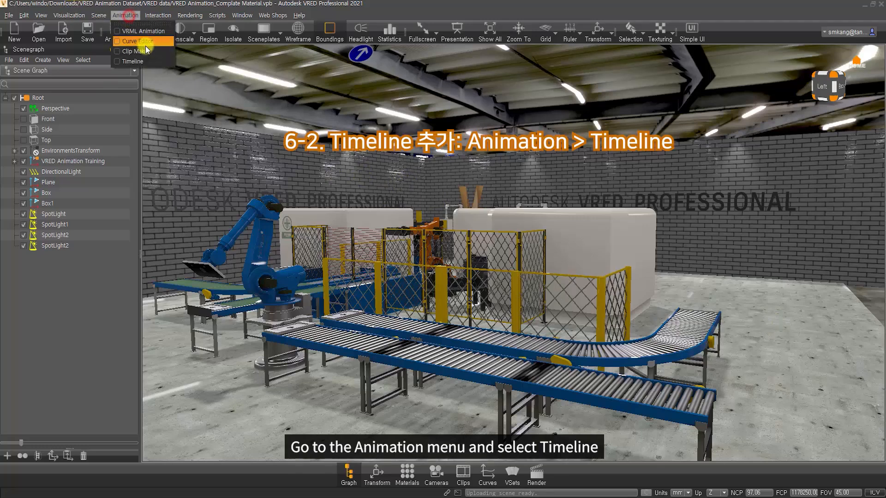
left_click(136, 62)
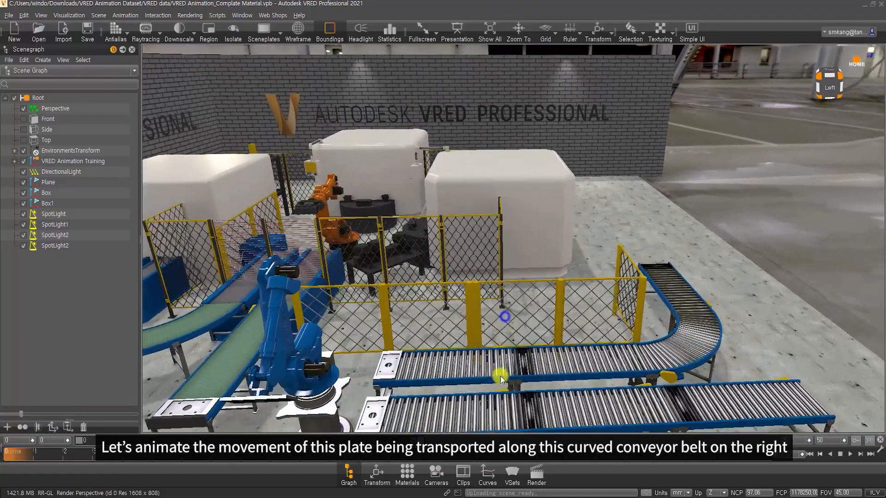
middle_click_drag(501, 378, 450, 311)
left_click_drag(439, 324, 413, 335)
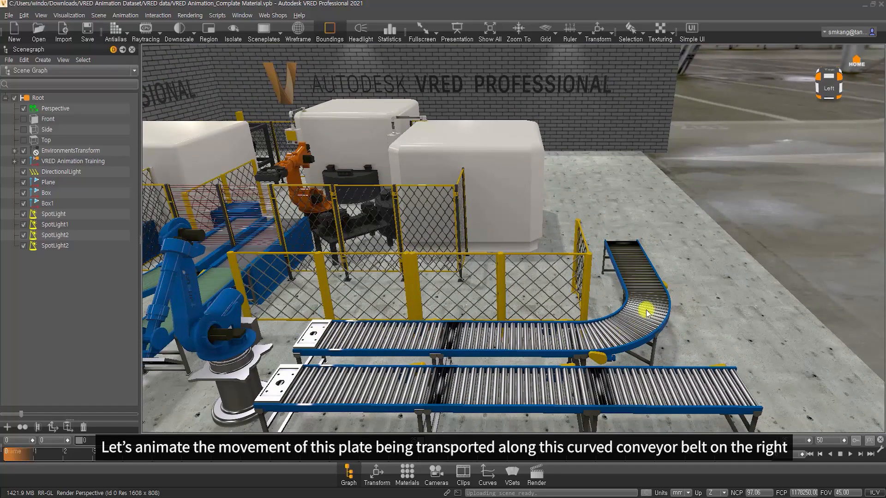
left_click(322, 330)
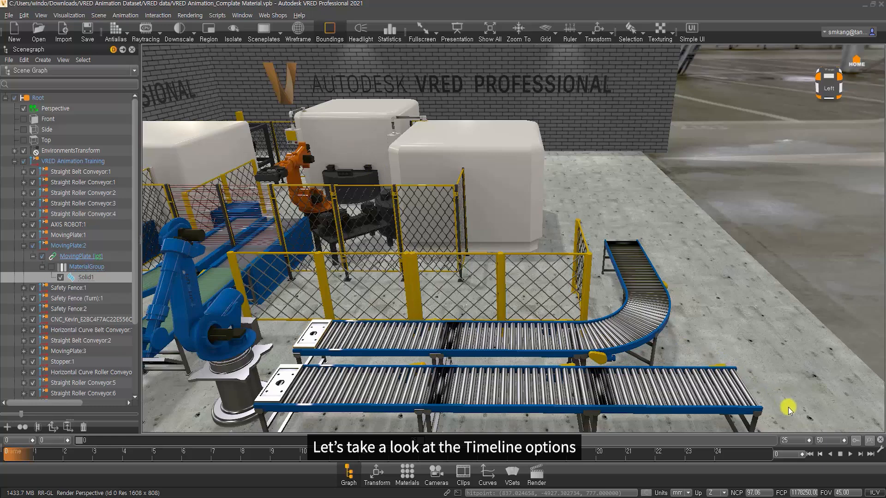
- Review the Base, Playback and Timeline animation settings and set Full Range End to 200
left_click(880, 451)
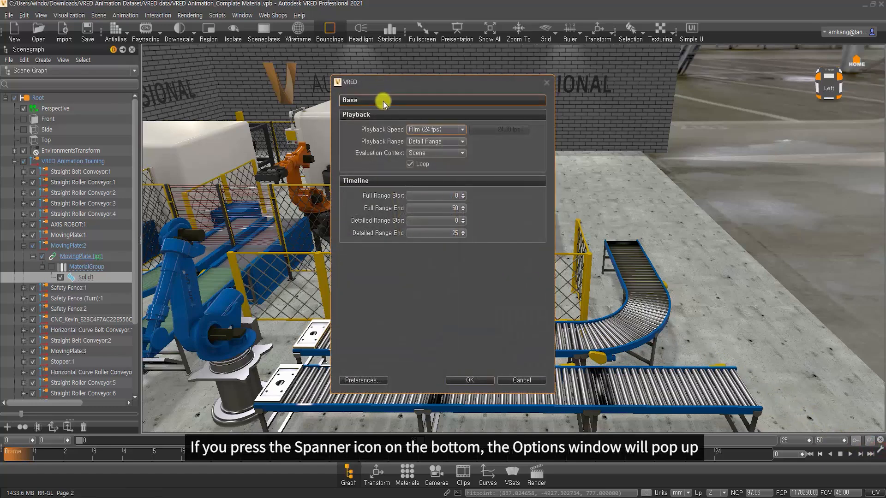
left_click(383, 100)
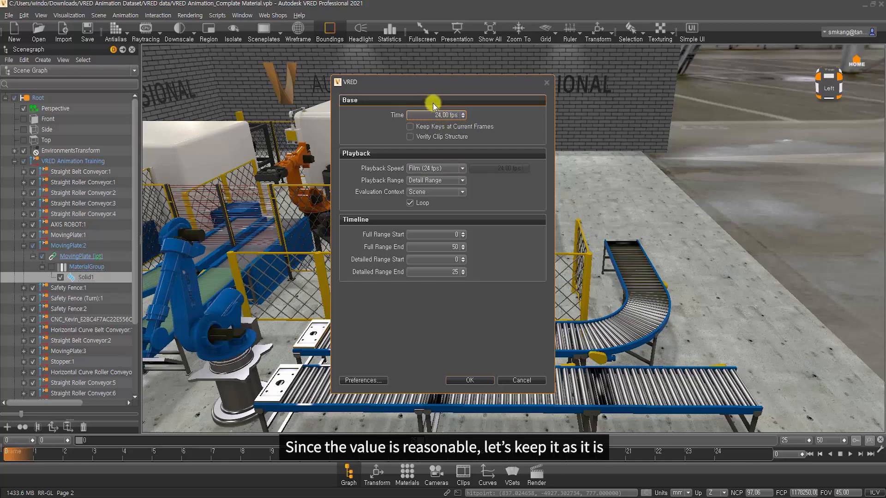
left_click(433, 103)
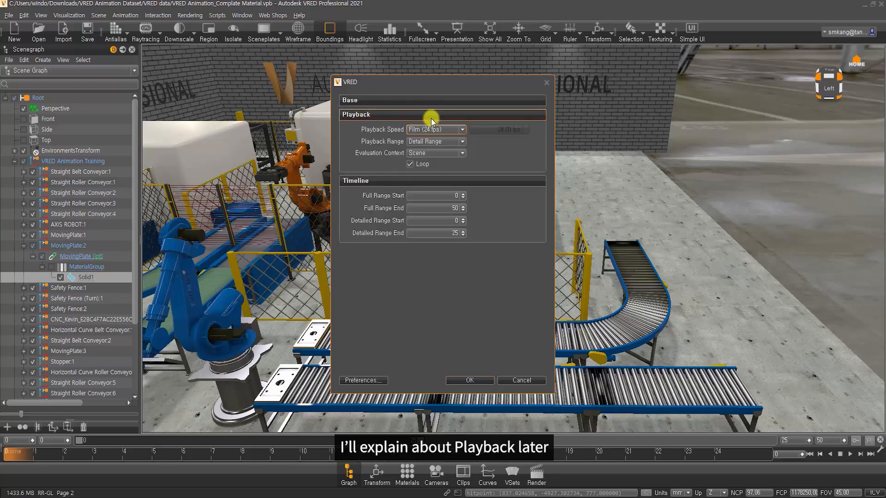
left_click(460, 115)
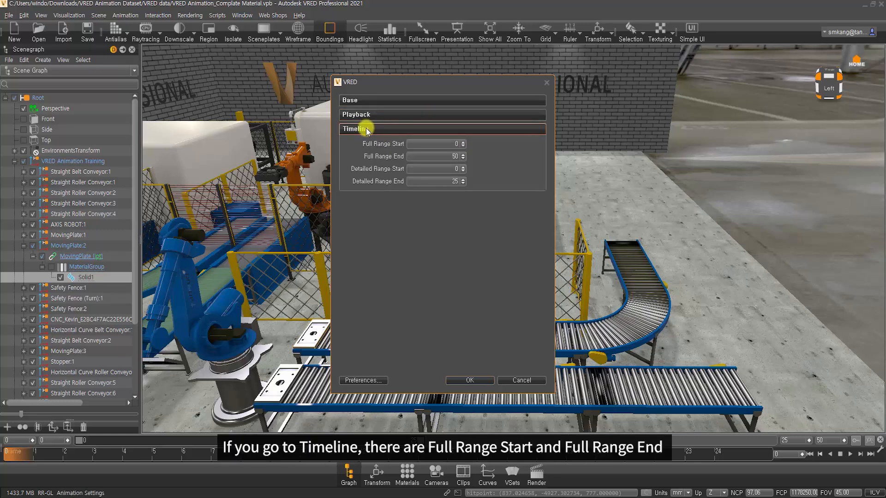
left_click(436, 143)
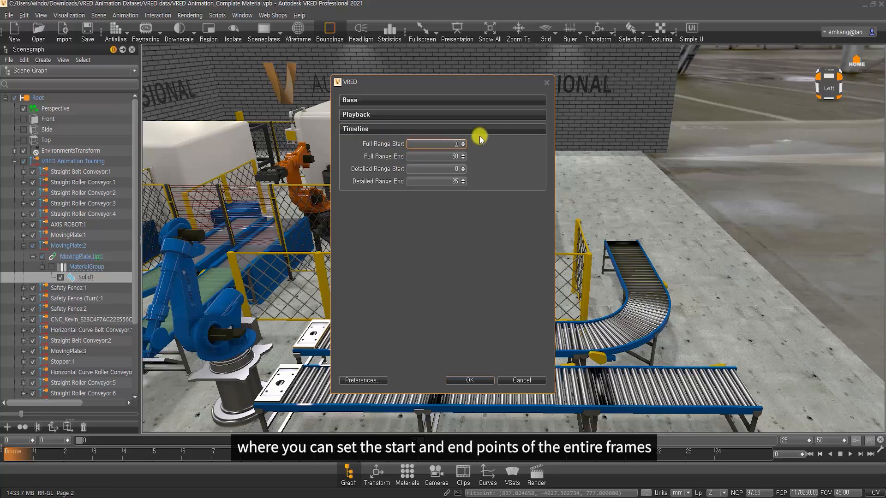
left_click_drag(443, 156, 477, 155)
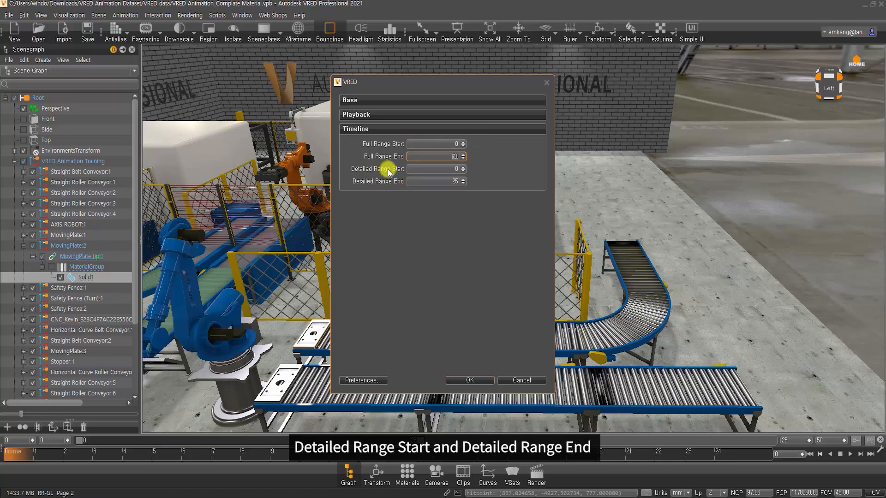
left_click_drag(444, 170, 473, 169)
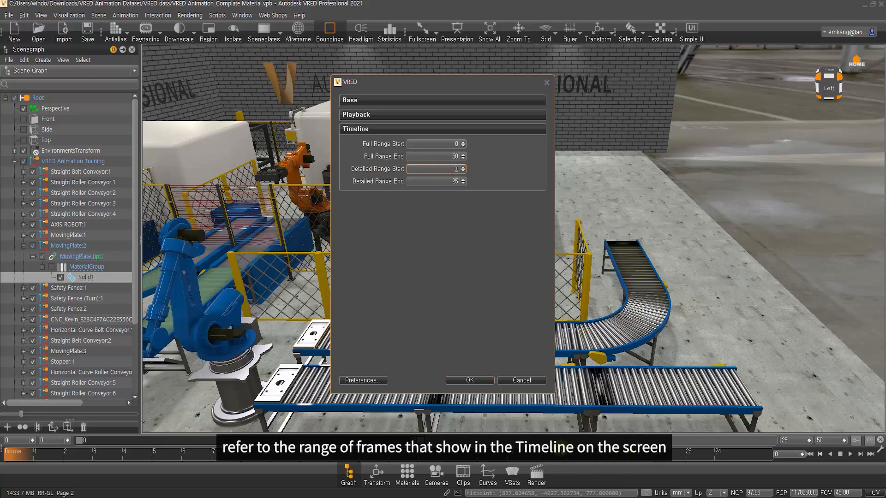
mouse_move(447, 180)
left_mouse_down()
mouse_move(461, 179)
mouse_move(474, 156)
left_mouse_up()
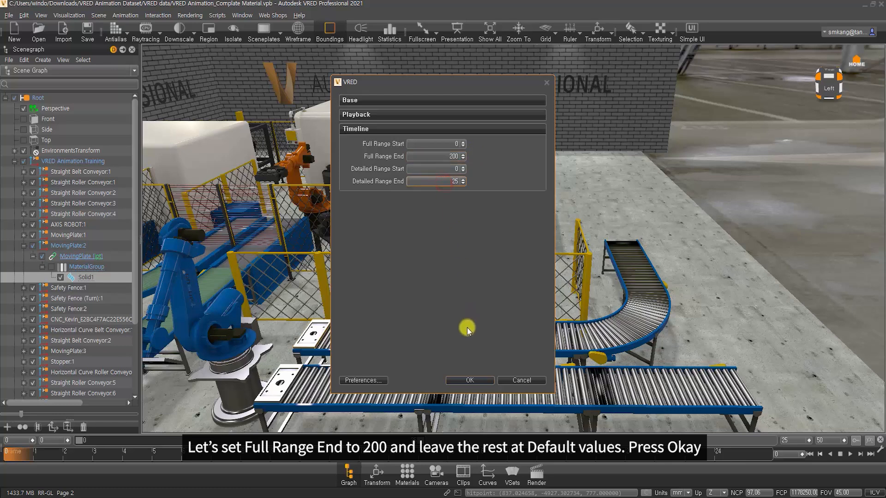
left_click(483, 380)
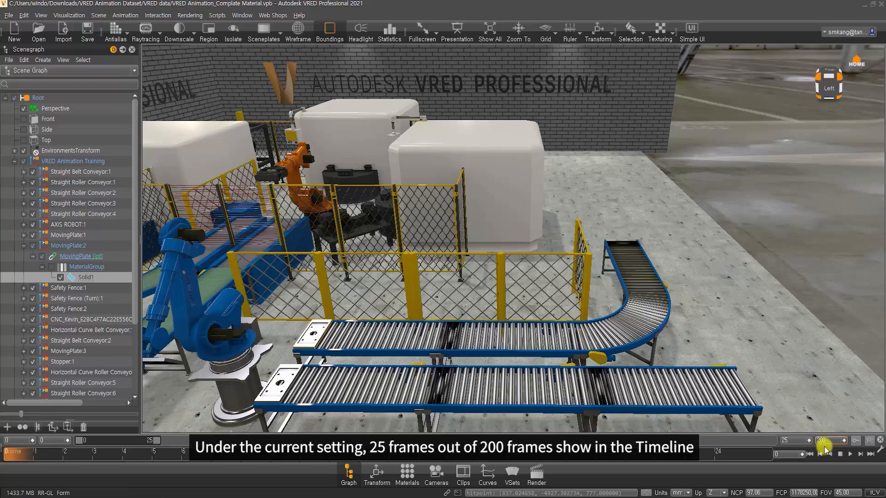
- Set the Timeline's visible range end and full range end both to 300
left_click(791, 440)
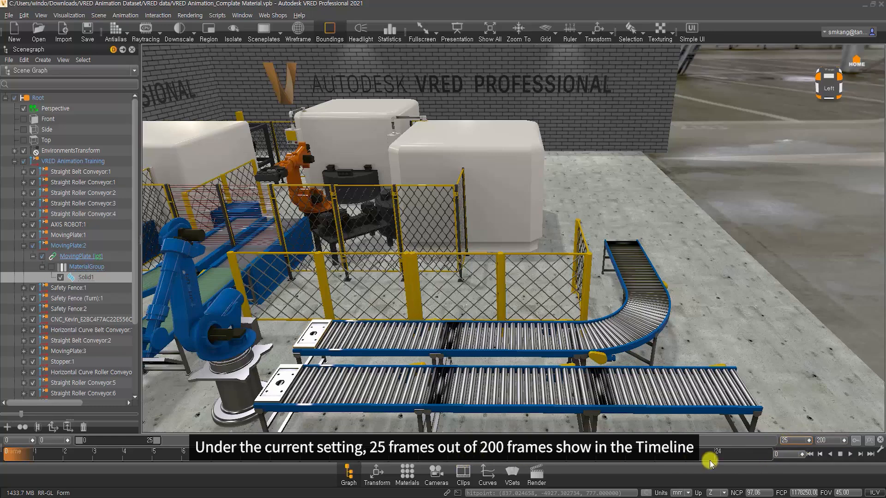
left_click_drag(789, 441, 757, 441)
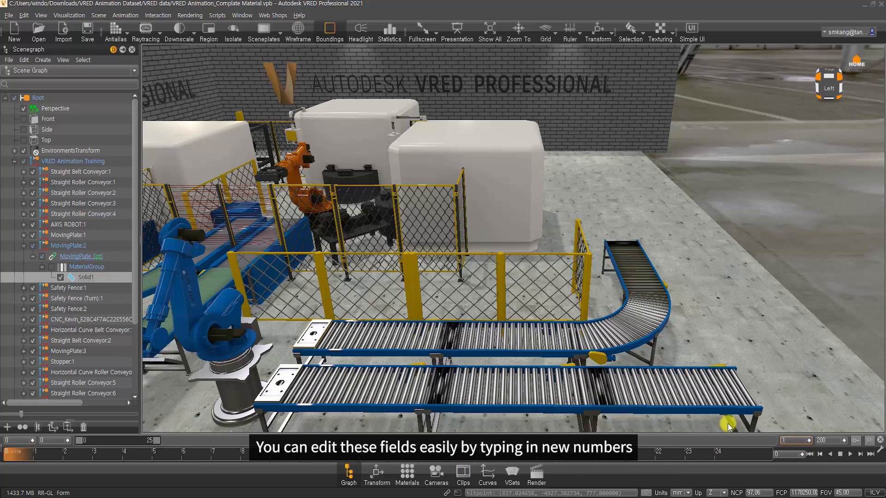
key("Return")
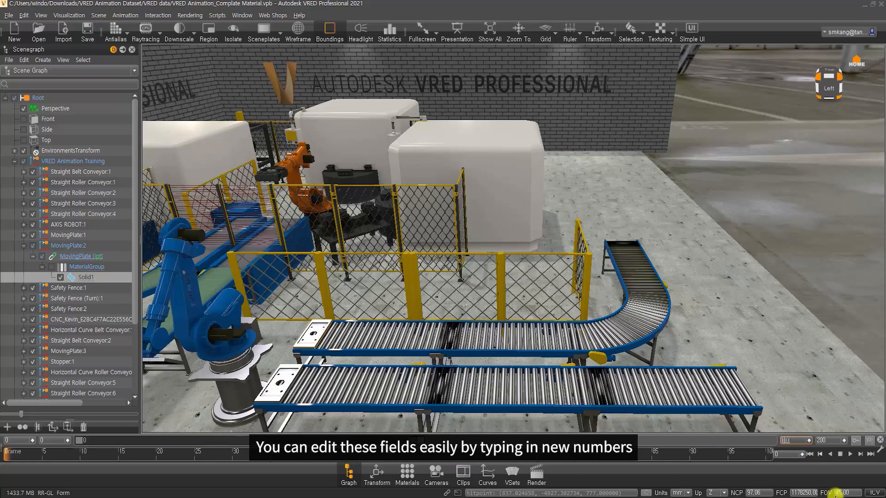
left_click_drag(828, 441, 635, 421)
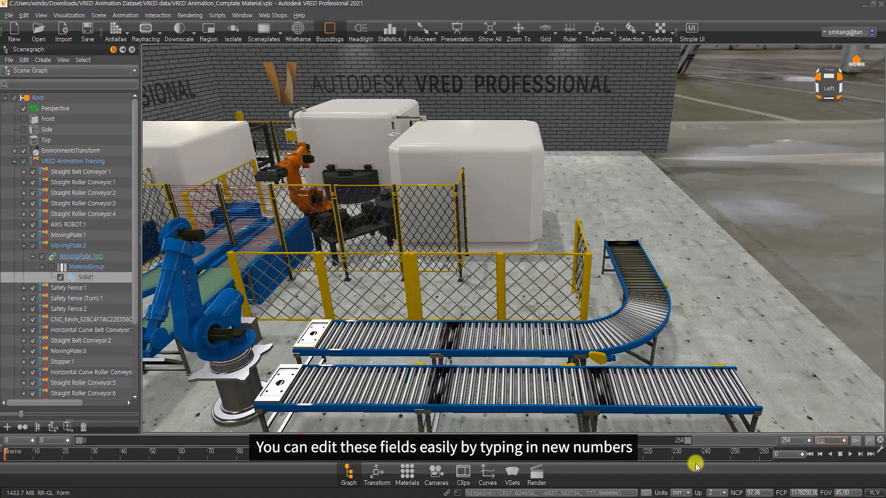
key("Return")
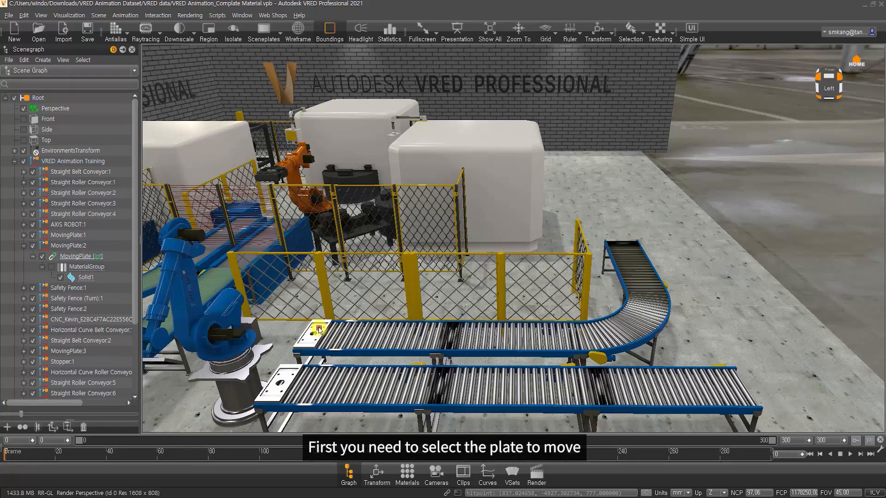
- Rename the MovingPlate:2 node at the conveyor's start as Animation Plate-1 and key its position at frame 0
left_click(319, 330)
scroll(340, 367, "up", 3)
middle_click_drag(343, 367, 439, 333)
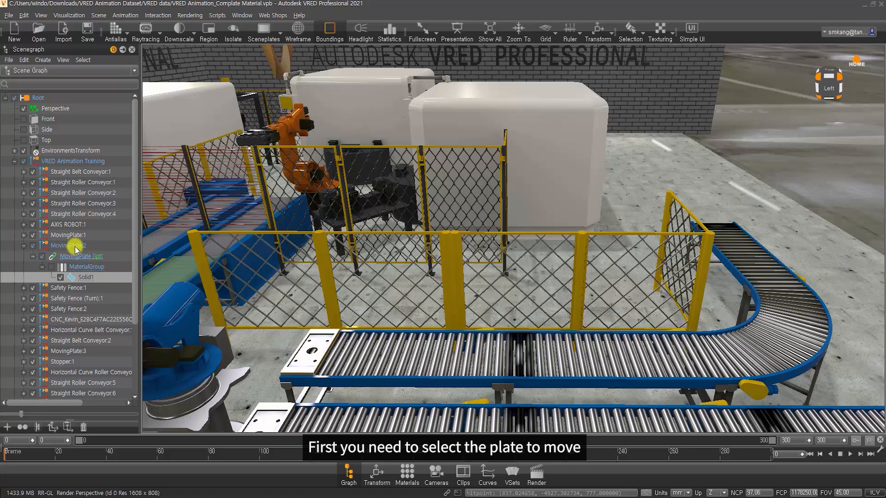
left_click(74, 247)
left_click(73, 246)
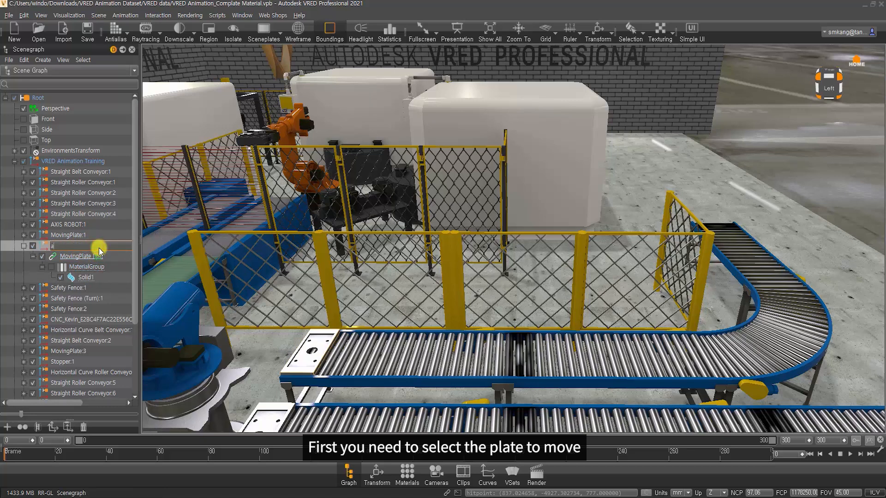
type("Animation Plate-1")
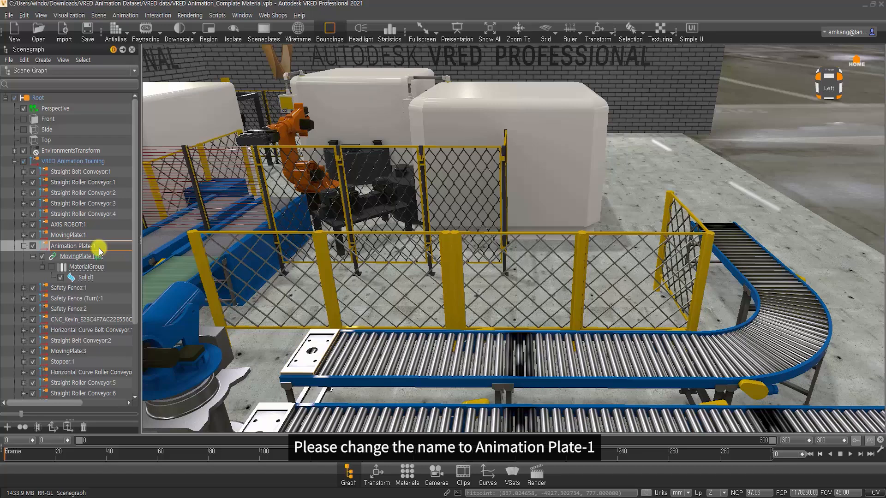
key("Return")
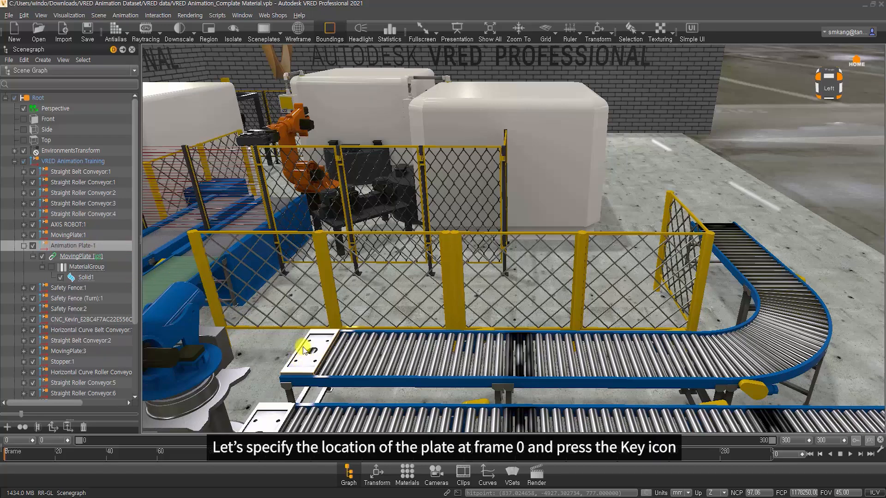
middle_click_drag(310, 352, 350, 317)
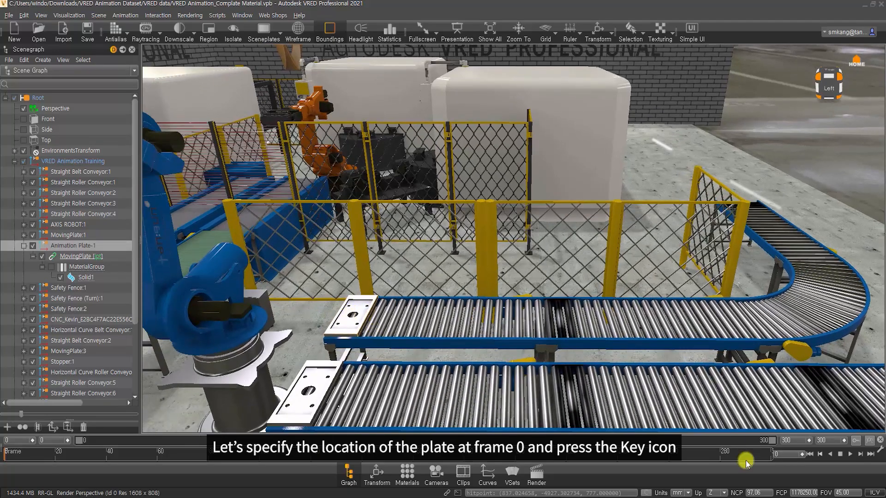
left_click(857, 444)
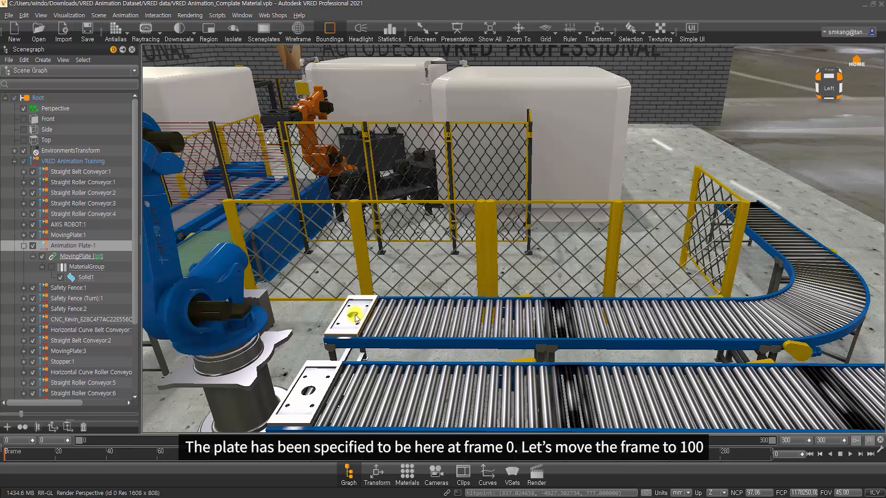
- At frame 100, move Animation Plate-1 along the straight conveyor to the start of the curve and set a key
left_click(781, 455)
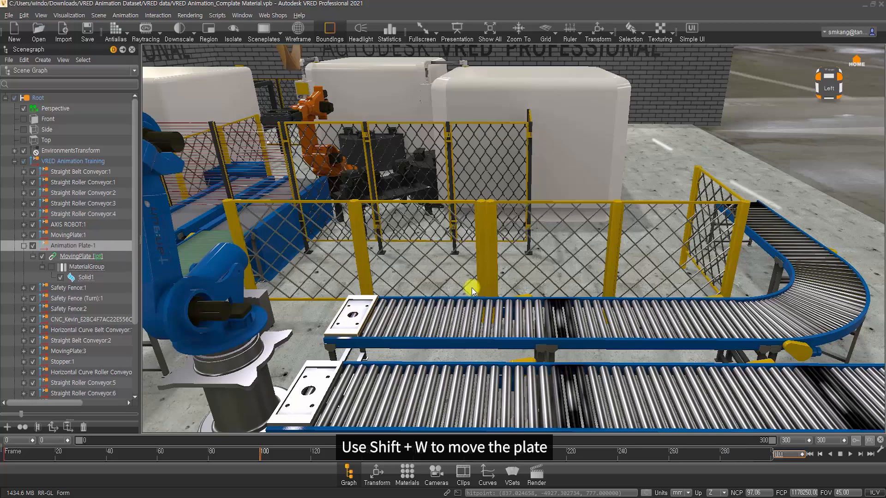
key("shift+w")
left_click_drag(423, 314, 818, 324)
middle_click_drag(664, 343, 575, 340)
left_click_drag(574, 340, 530, 368)
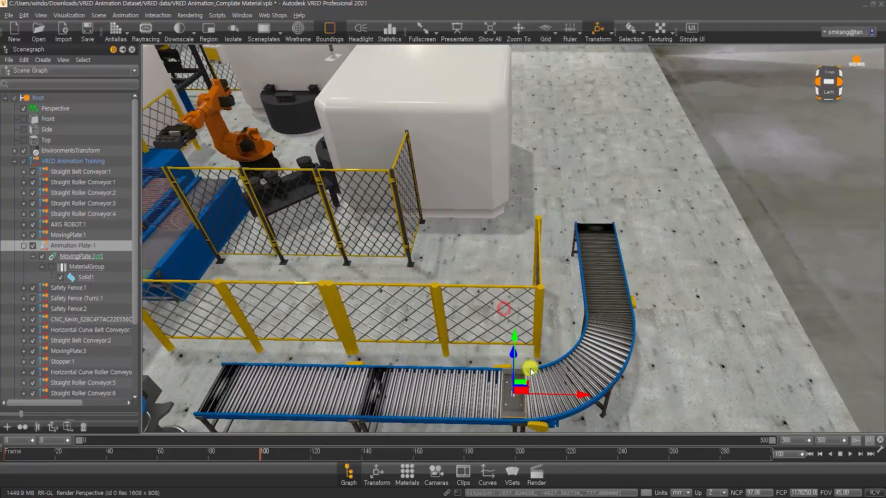
middle_click_drag(530, 368, 499, 305)
mouse_move(499, 305)
right_mouse_down()
mouse_move(502, 343)
mouse_move(502, 317)
right_mouse_up()
left_click_drag(497, 304, 480, 303)
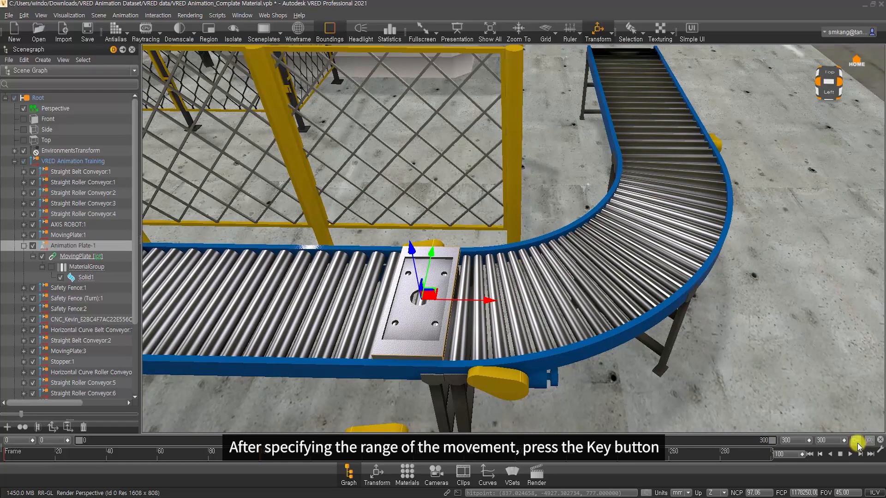
left_click(857, 445)
- Return the Timeline to frame 0 and play the plate animation past frame 100
right_click_drag(611, 336, 598, 376)
middle_click_drag(435, 347, 495, 363)
left_click_drag(245, 450, 21, 455)
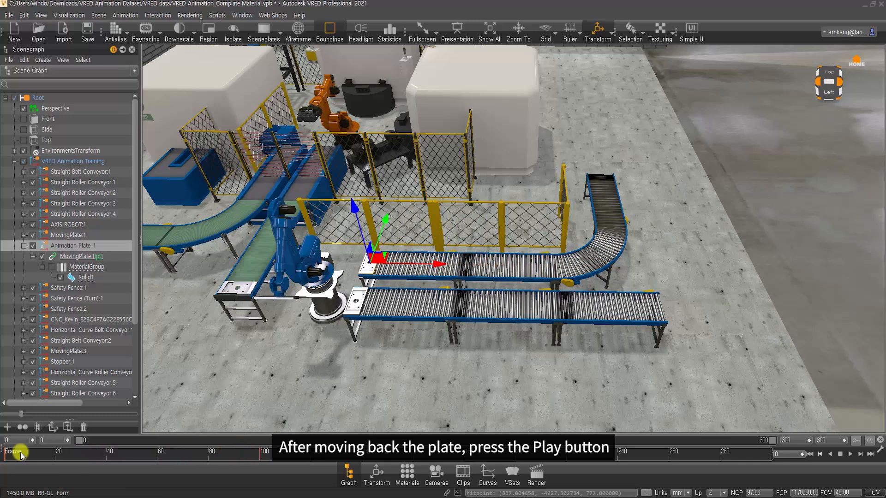
left_click(849, 454)
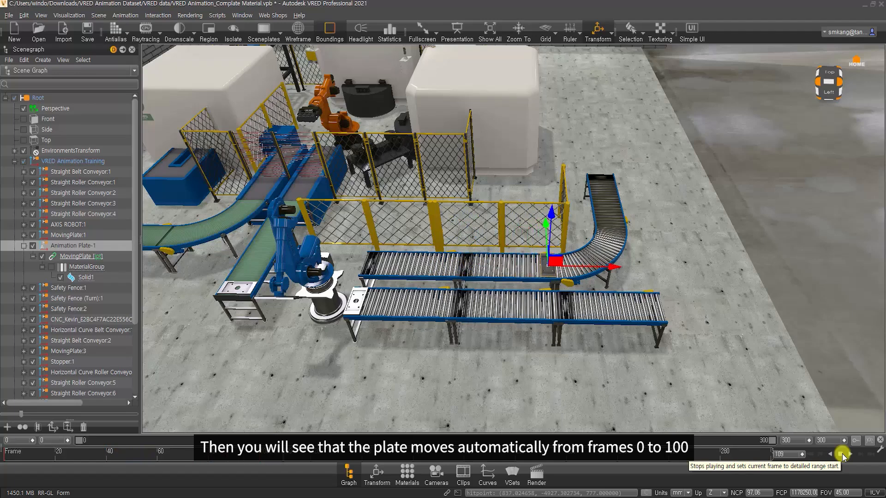
left_click(844, 454)
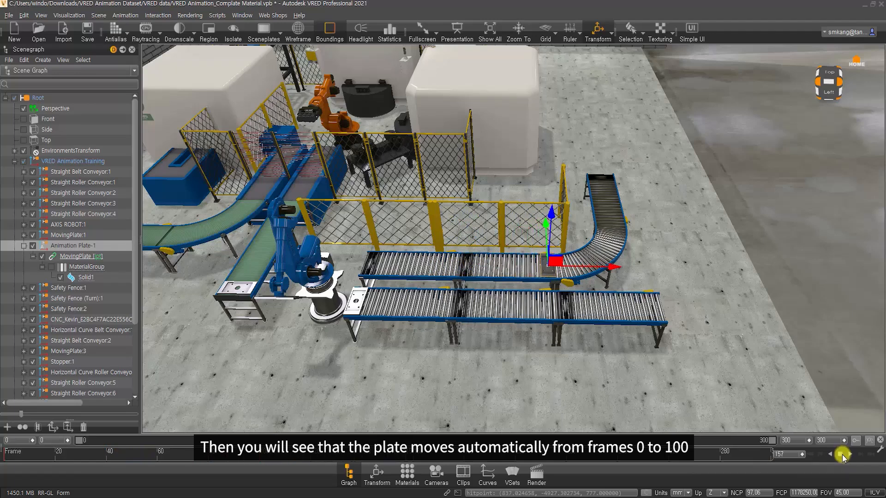
- Scrub the Timeline to frame 99 and examine the plate where the roller conveyor begins to curve
left_click_drag(92, 454, 194, 456)
left_click_drag(243, 475, 259, 459)
middle_click_drag(524, 255, 466, 295, "alt")
right_click_drag(466, 295, 463, 347, "alt")
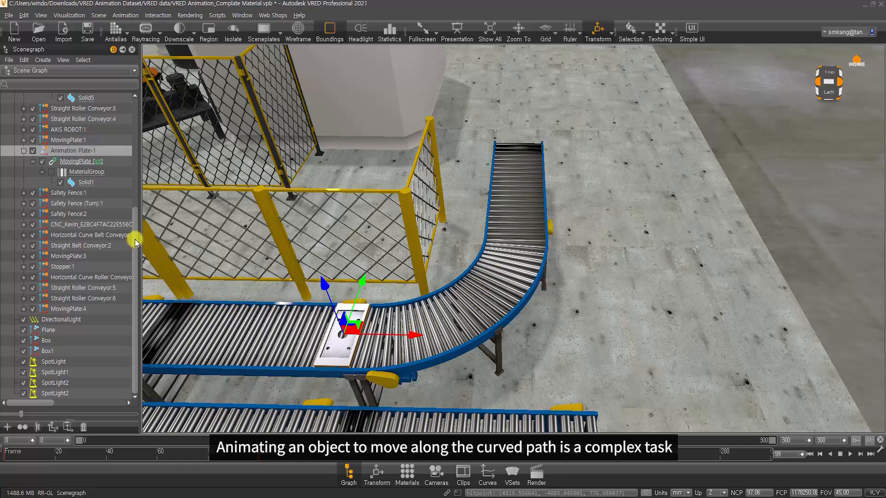
- Select the Perspective camera and look at the roller conveyors in Top view
left_click_drag(134, 239, 135, 126)
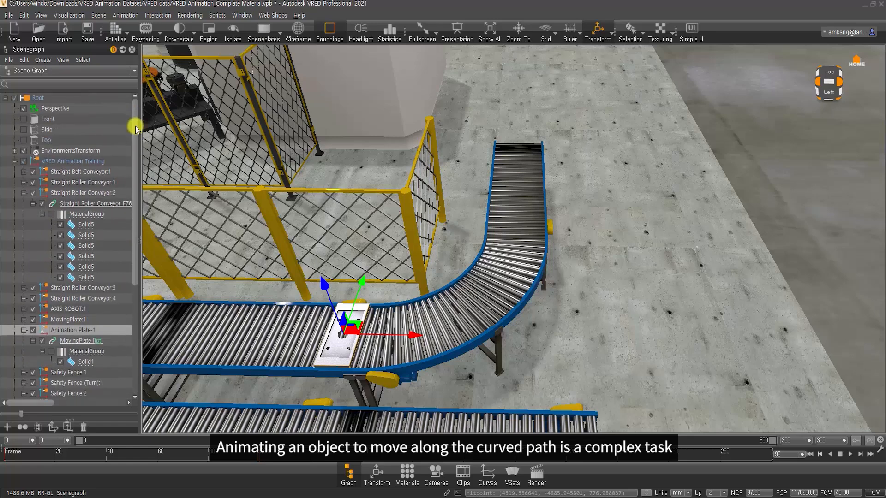
left_click(55, 111)
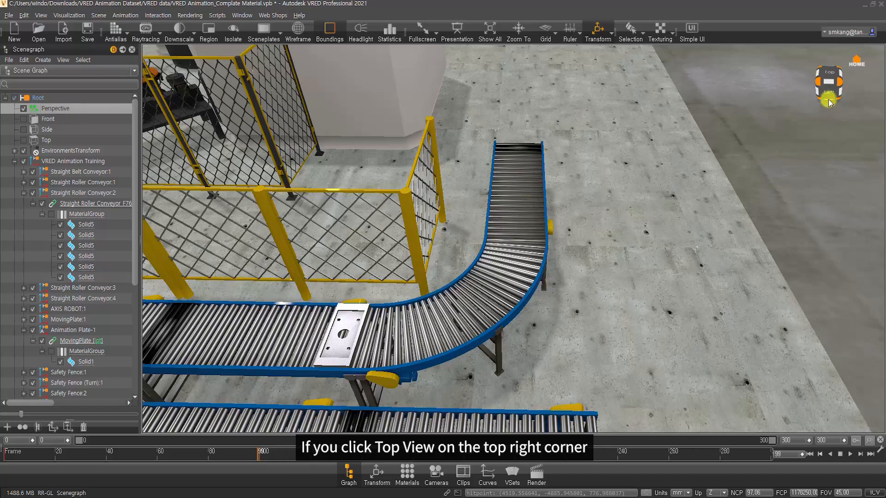
left_click(829, 74)
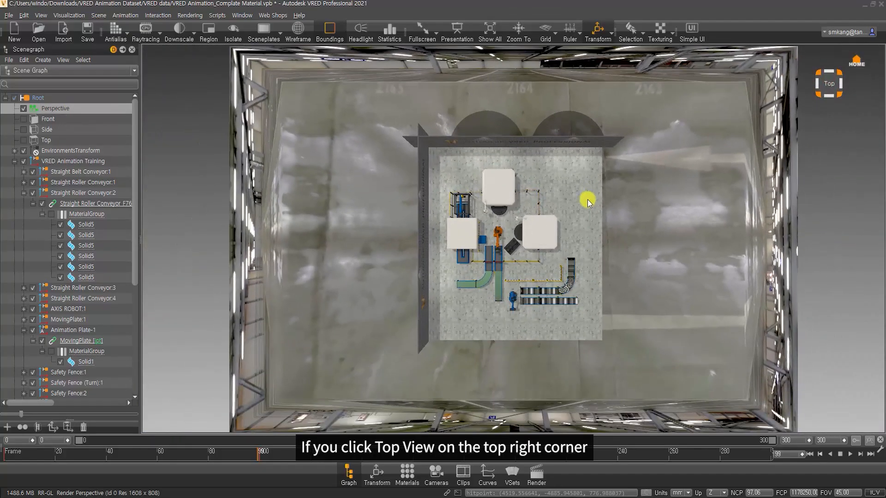
scroll(560, 286, "up", 5)
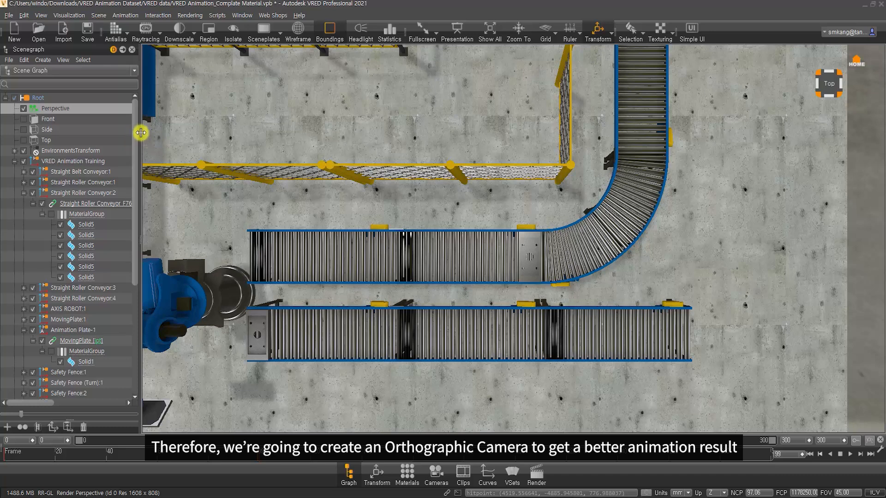
- Add an Orthographic Camera to the scene graph with its default name and activate it, framing the plate and the curved conveyor
left_click(202, 132)
left_click_drag(133, 131, 118, 218)
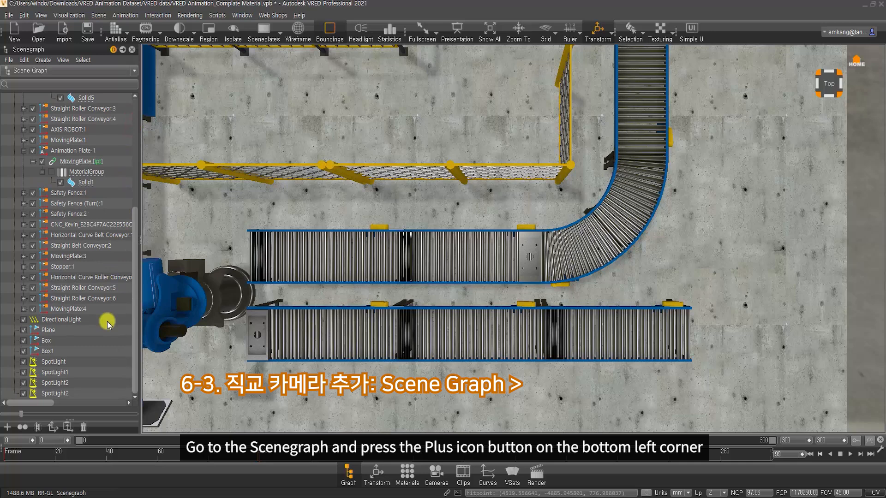
left_click(13, 428)
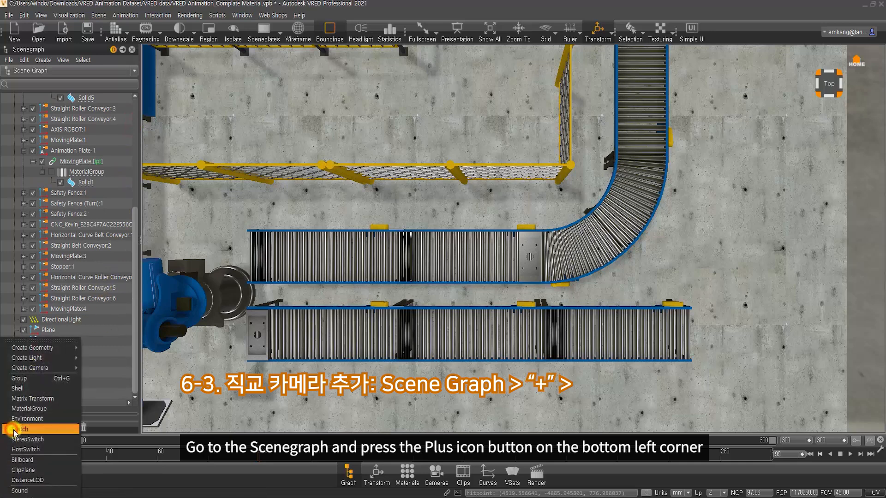
mouse_move(51, 372)
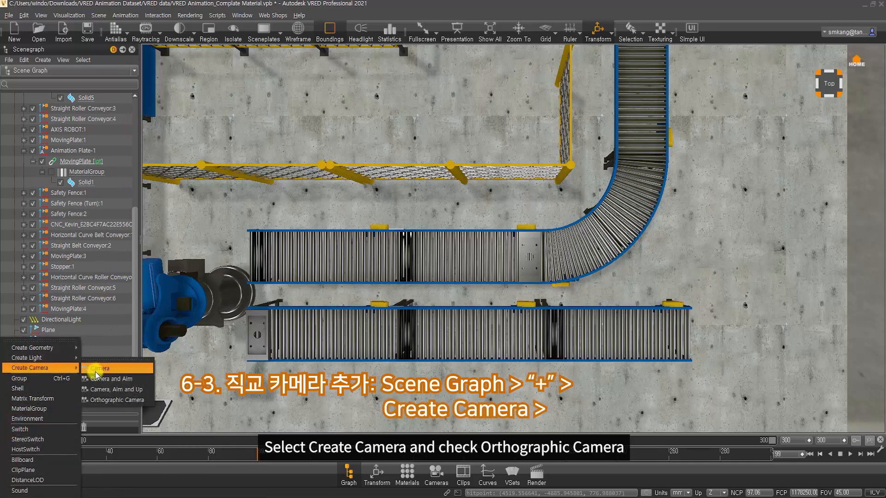
left_click(147, 400)
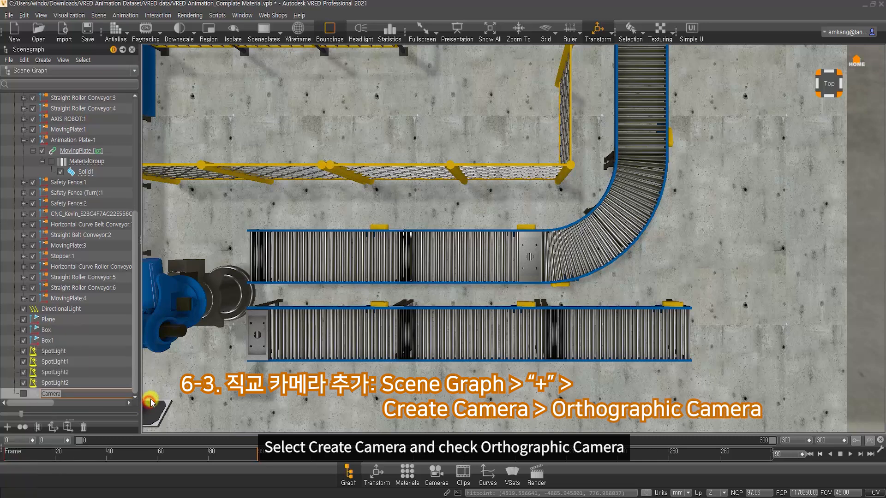
key("Return")
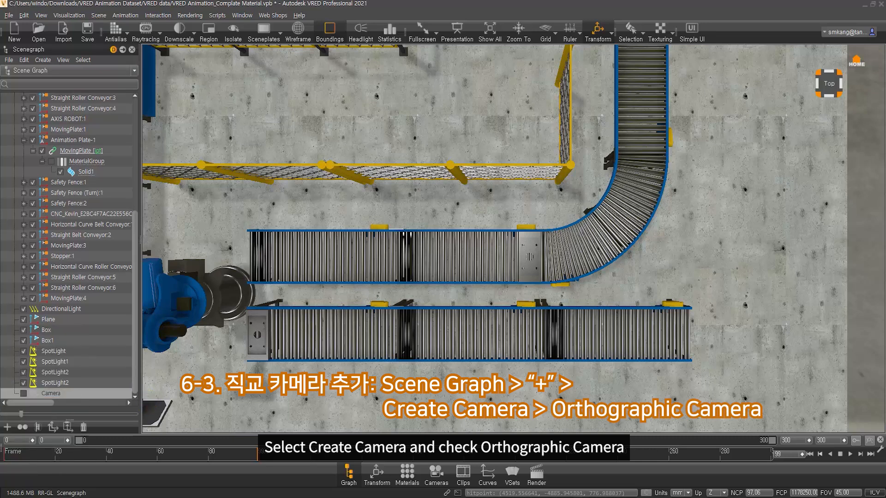
left_click(23, 394)
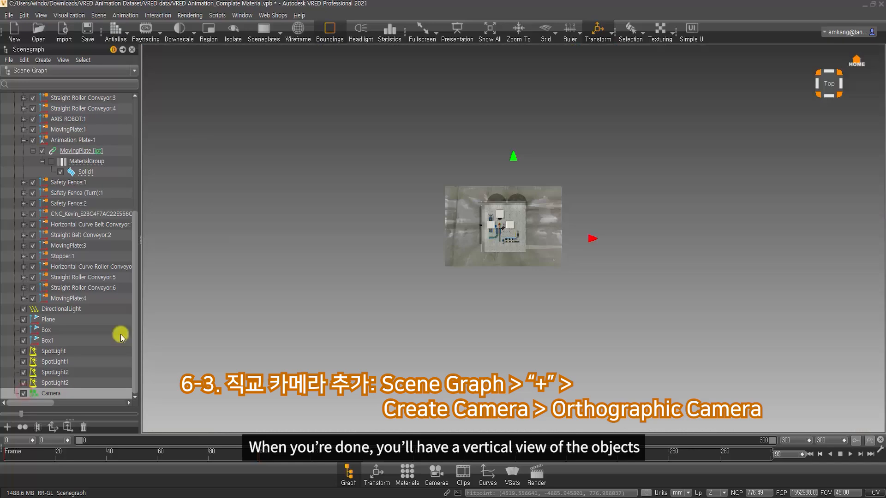
scroll(497, 226, "up", 10)
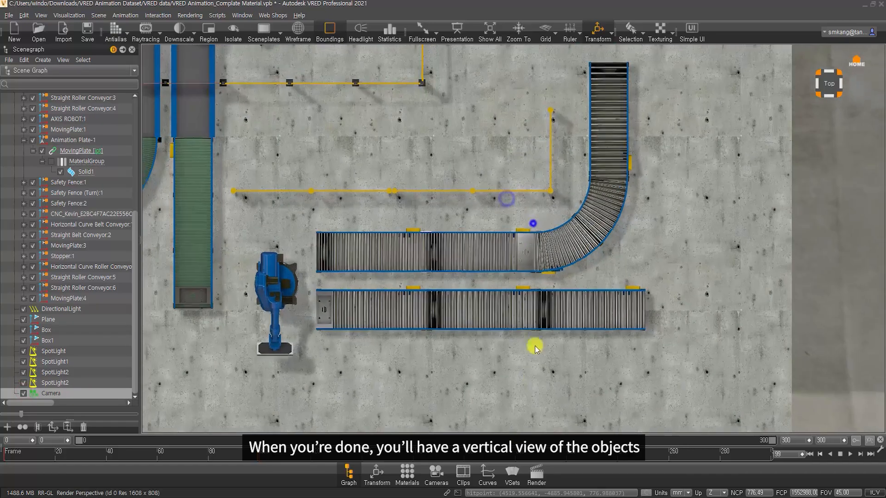
scroll(590, 255, "up", 8)
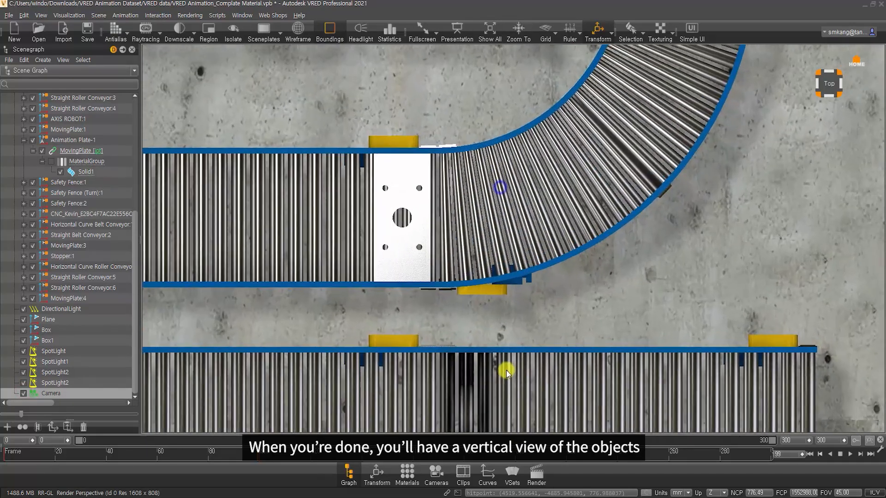
scroll(621, 196, "down", 5)
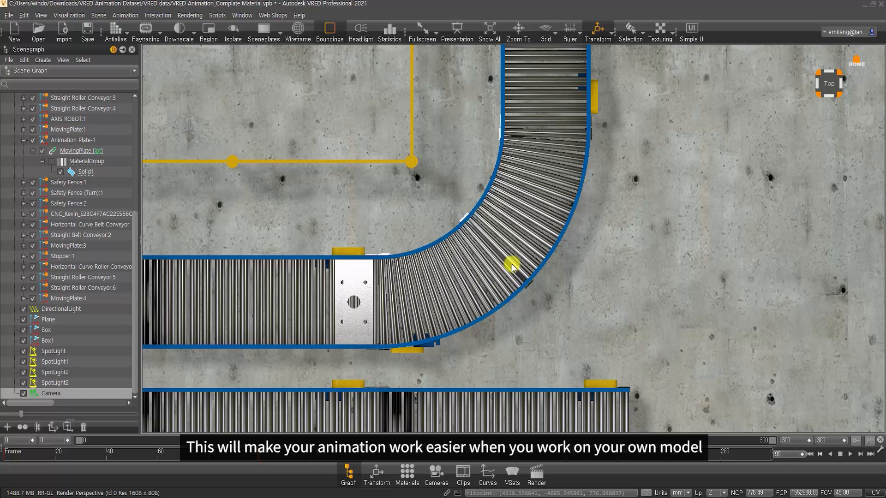
- Select Animation Plate-1, set the current frame to 150 and activate the Pivot Transform Manipulator
left_click(76, 141)
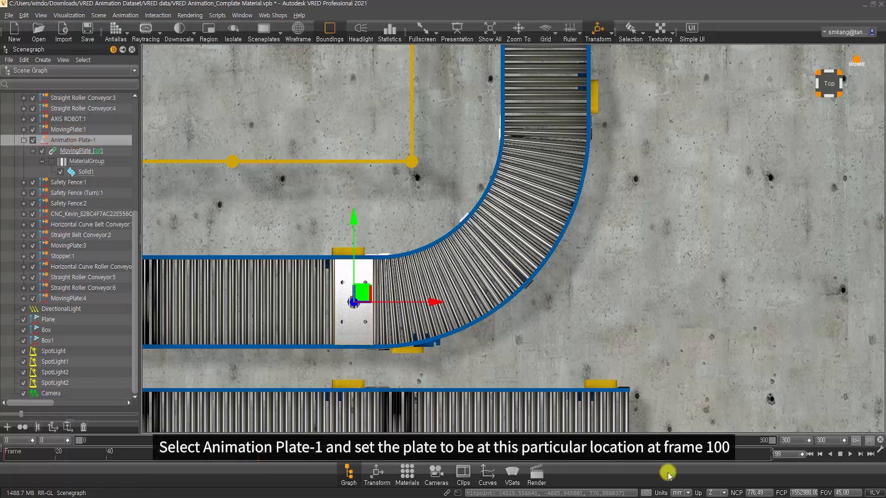
left_click(784, 454)
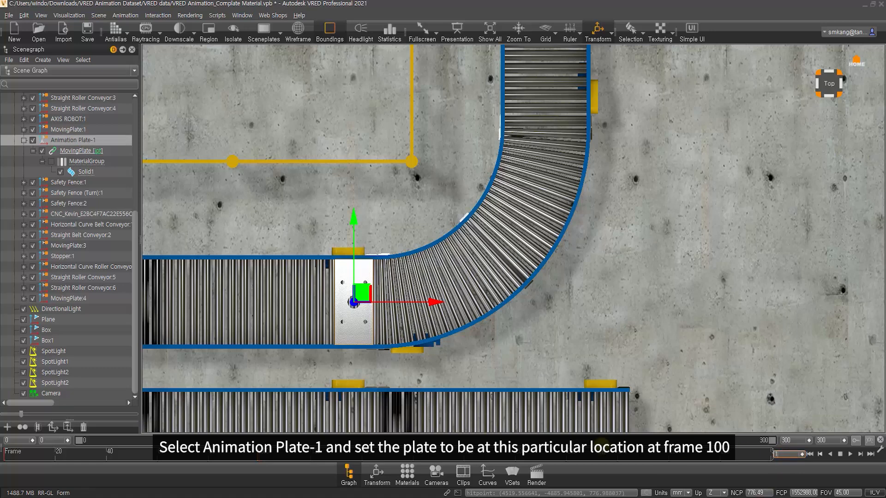
key("Return")
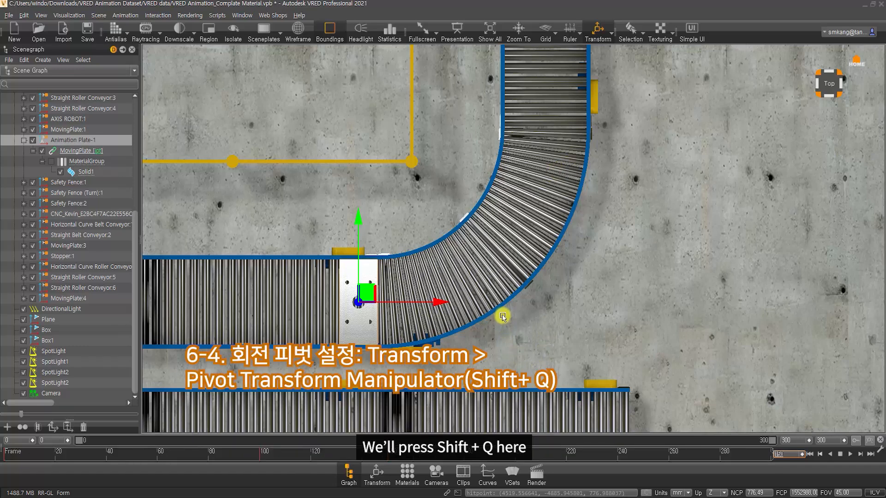
key("shift+q")
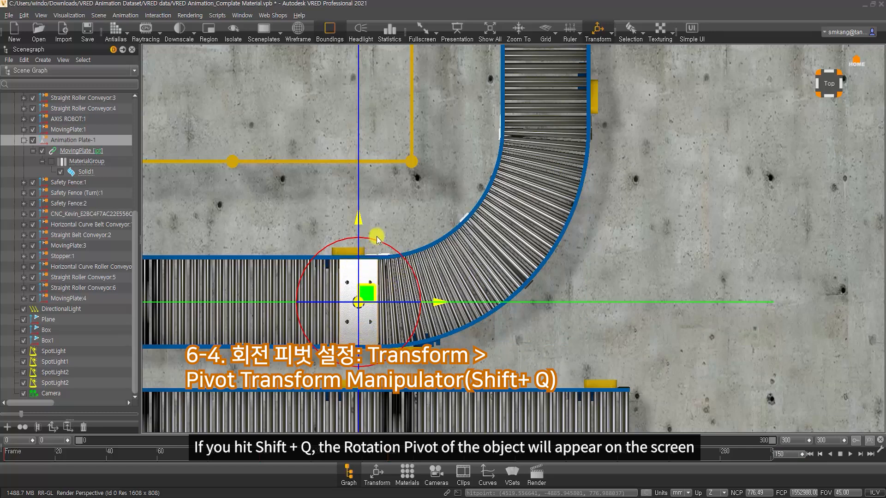
- Open the Transform editor and move Animation Plate-1's rotation pivot to the object center
left_click(378, 478)
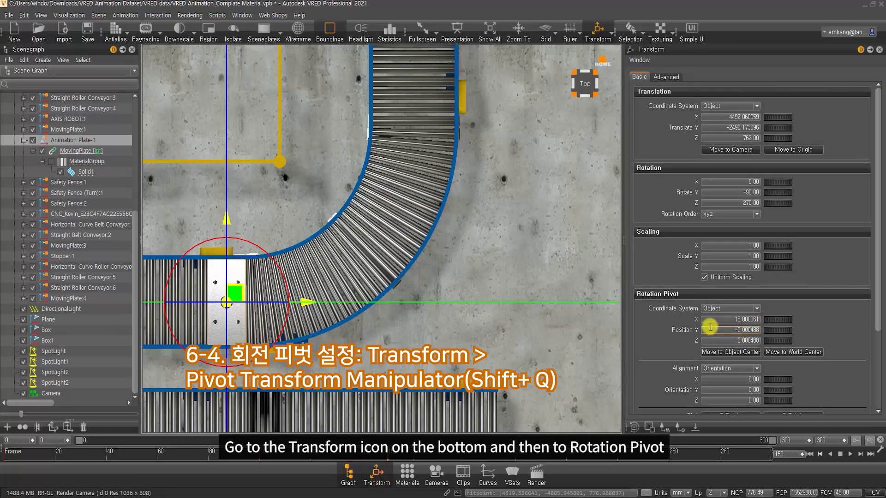
scroll(881, 189, "down", 4)
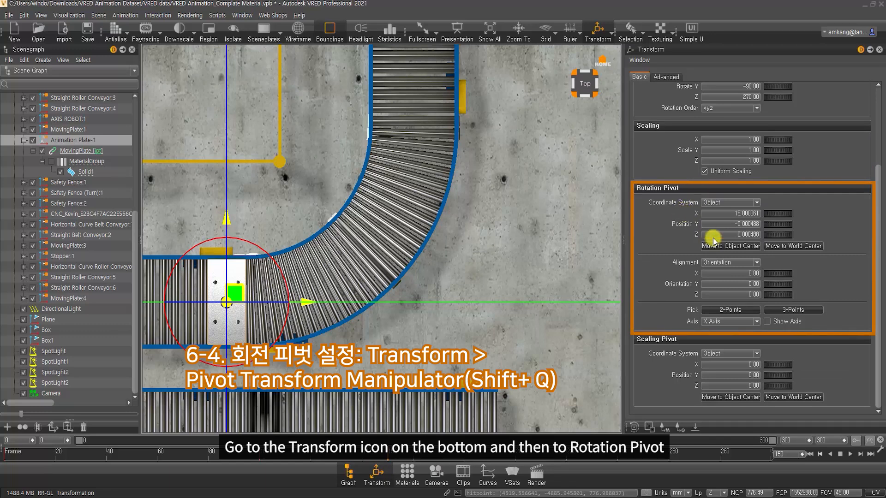
left_click_drag(775, 225, 797, 239)
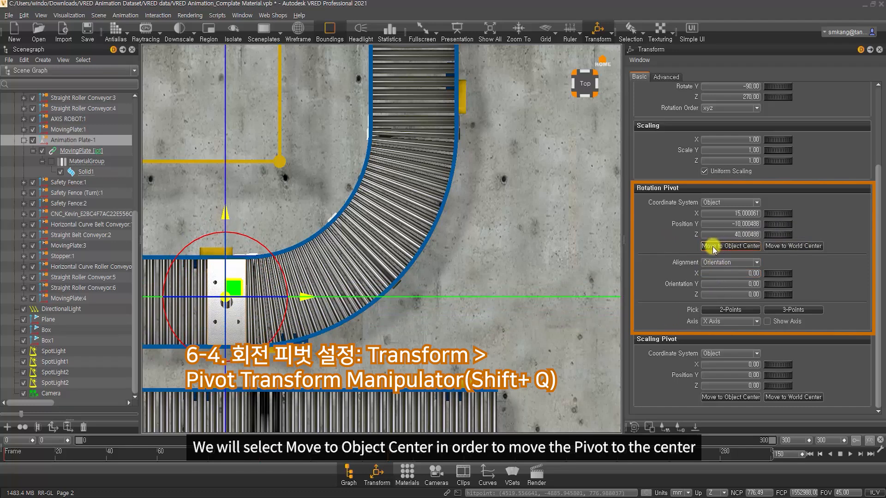
left_click(749, 247)
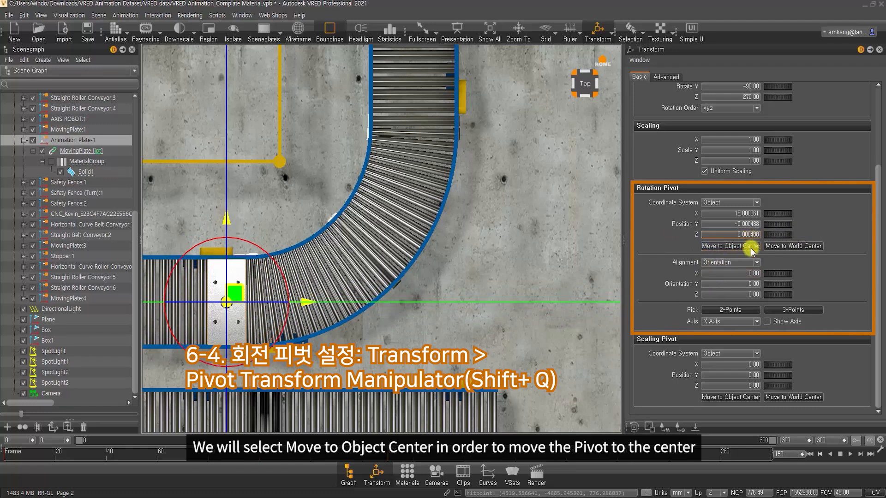
- Move the plate's rotation pivot to the center of the conveyor's arc, at about Position Y 165 and Z 1298
middle_click_drag(306, 190, 378, 229)
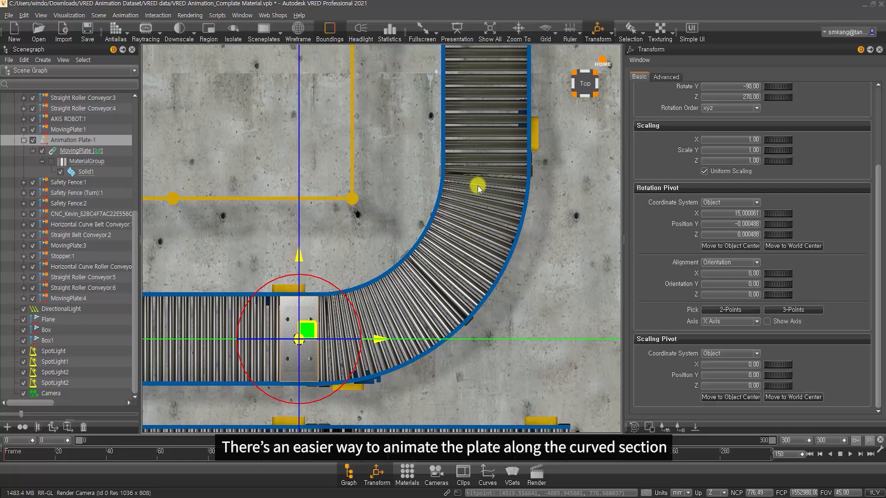
left_click_drag(307, 252, 315, 109, "shift")
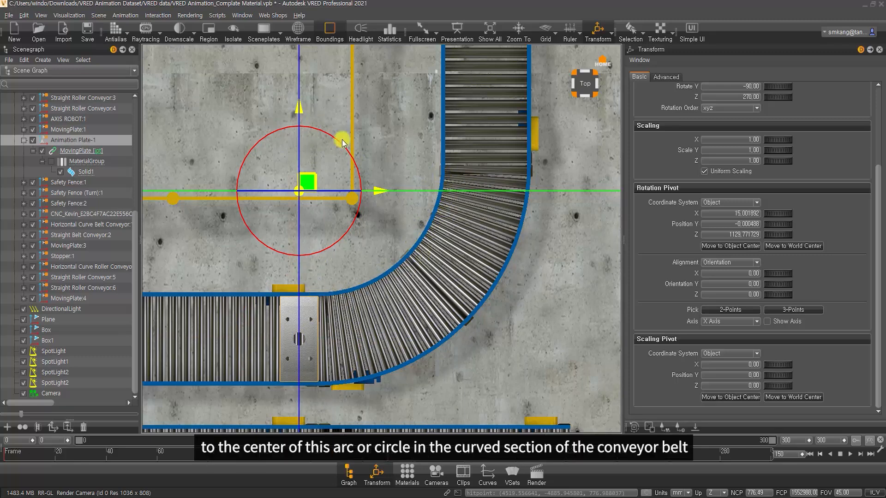
left_click_drag(299, 107, 300, 94, "shift")
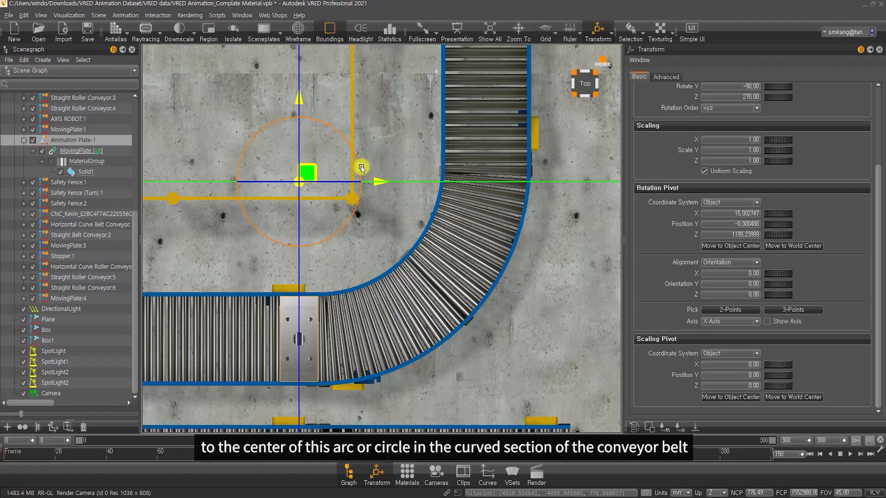
left_click_drag(375, 179, 416, 182, "shift")
left_click_drag(339, 98, 338, 88, "shift")
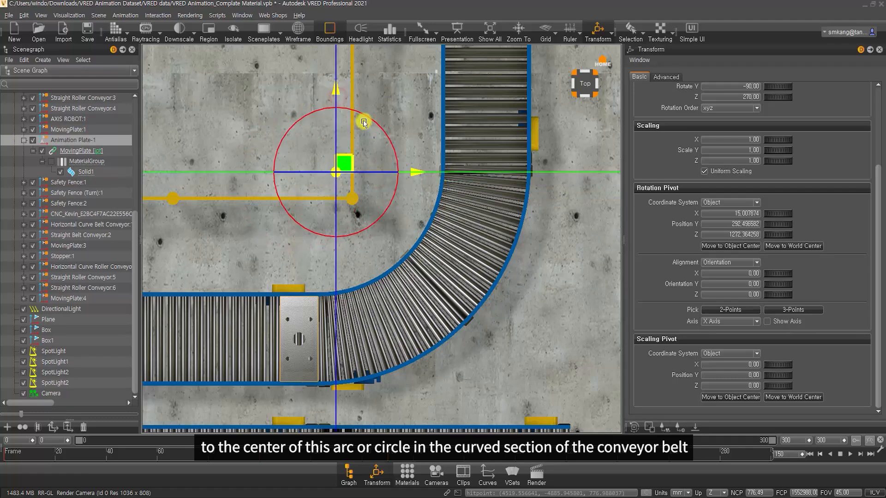
left_click_drag(416, 174, 406, 174, "shift")
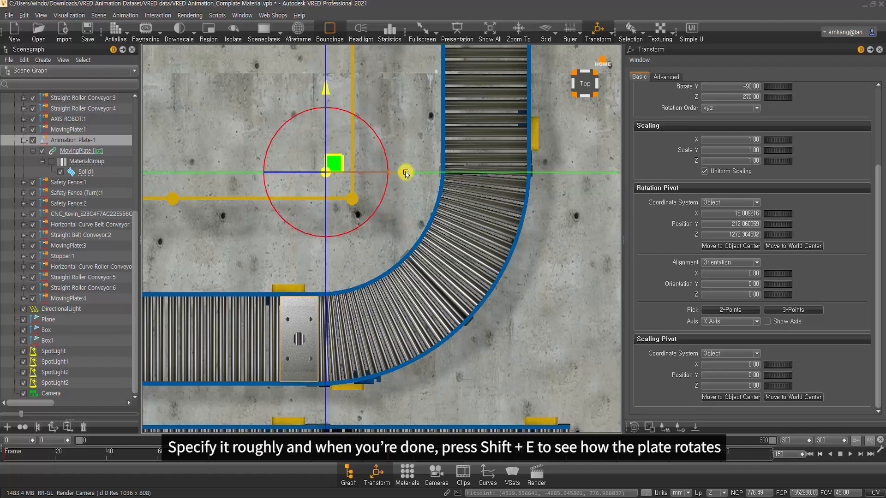
left_click_drag(325, 89, 326, 85, "shift")
left_click_drag(413, 171, 405, 171, "shift")
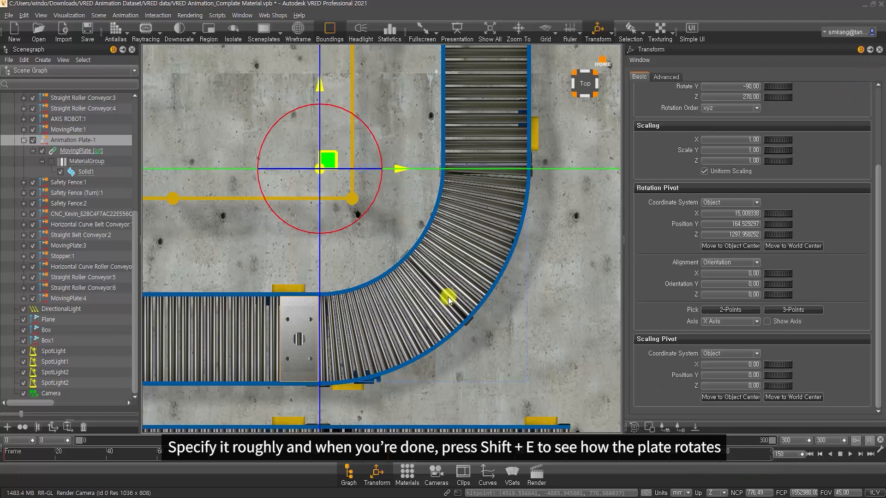
- Rotate the plate about 90° around the pivot to the end of the curve and set its Rotation X to 0
key("shift+e")
left_click_drag(296, 113, 233, 211)
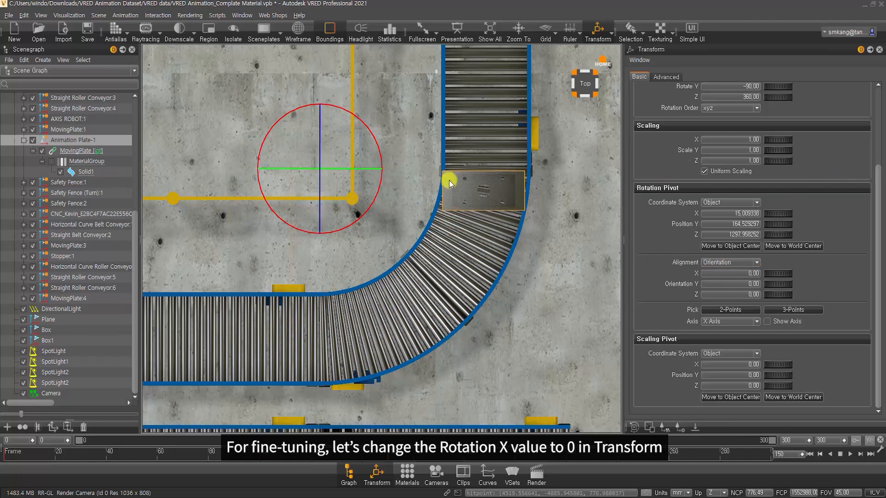
left_click_drag(879, 181, 873, 92)
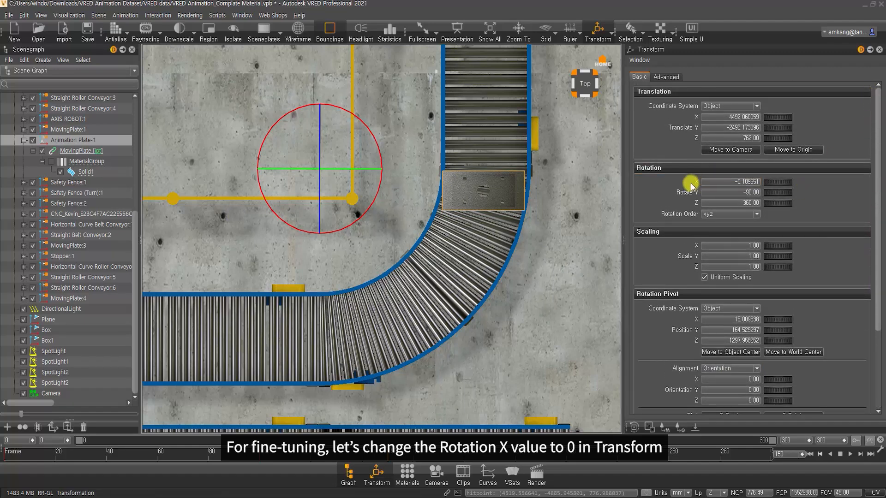
left_click(722, 184)
type("0")
key("Return")
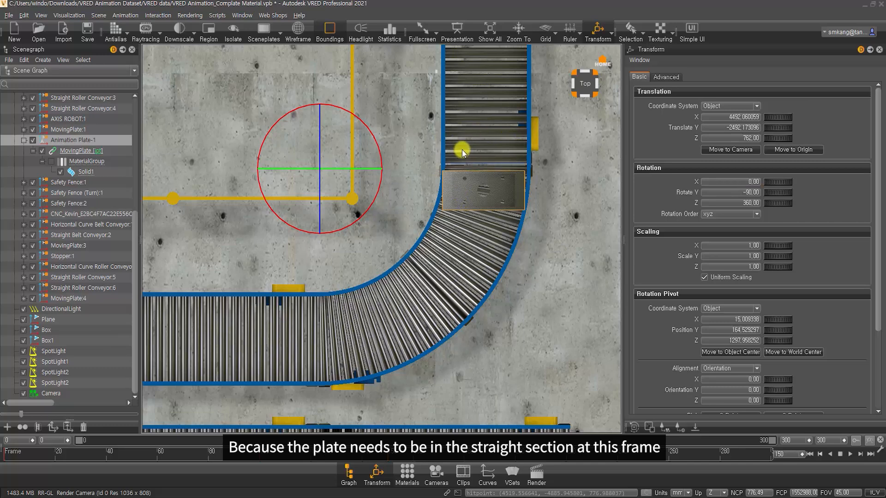
- Move the plate onto the straight section past the curve, at about X 4510 and Y -2192, and key it at frame 150
key("w")
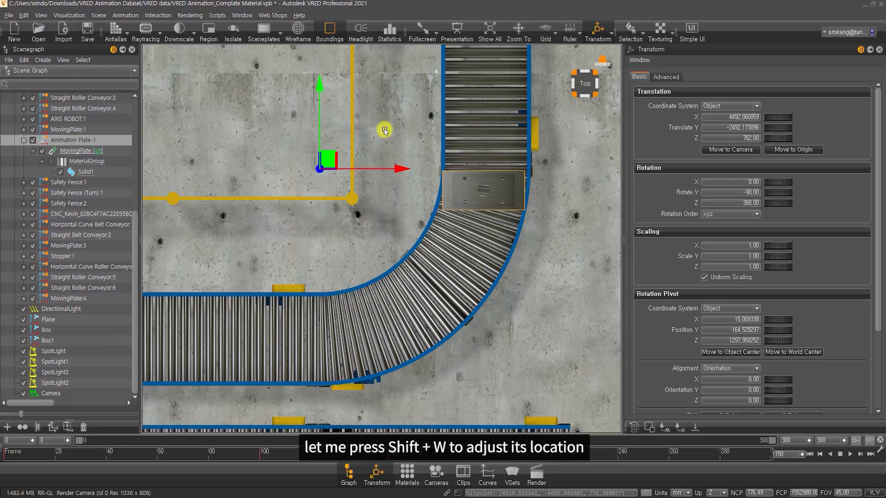
left_click_drag(317, 89, 316, 56)
left_click_drag(402, 129, 408, 131)
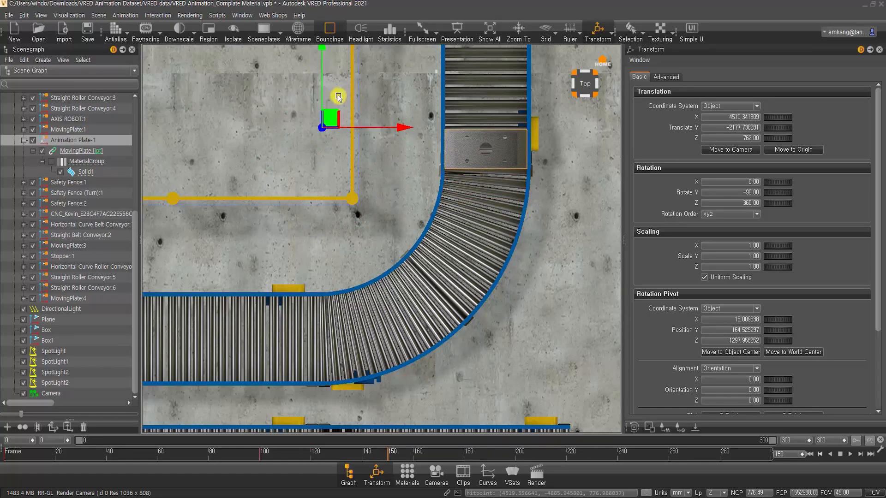
left_click_drag(325, 98, 325, 100)
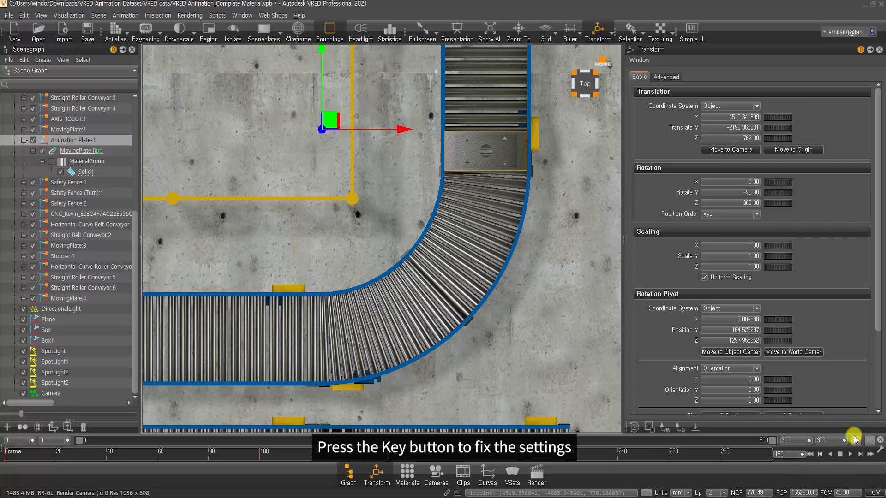
- At frame 120, move the plate back onto the curved conveyor, at about X 4602 and Y -2416, and set a key
left_click_drag(362, 460, 314, 462)
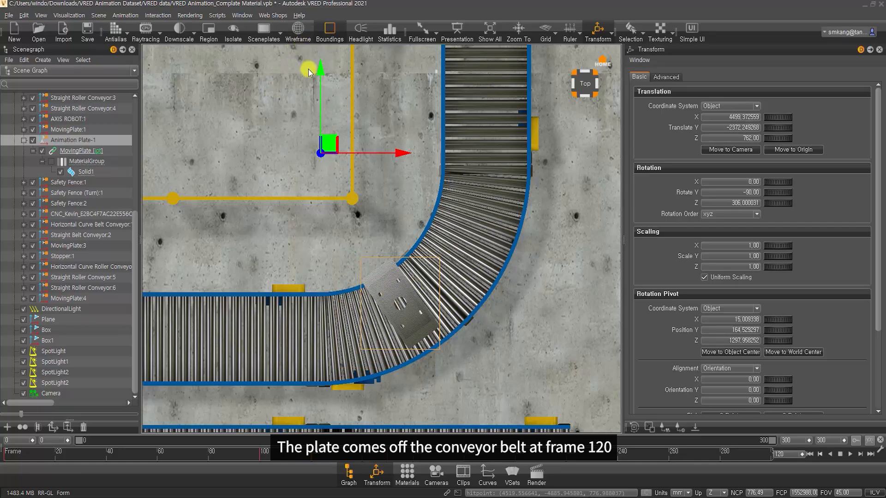
left_click_drag(321, 70, 362, 122, "shift")
left_click_drag(396, 165, 403, 165)
left_click_drag(328, 111, 328, 106)
left_click_drag(404, 162, 412, 162)
left_click_drag(332, 127, 335, 128)
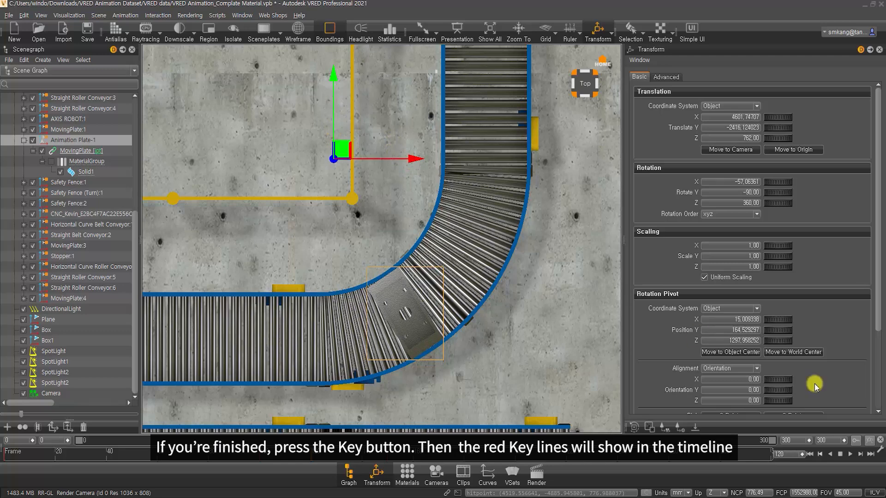
left_click(853, 442)
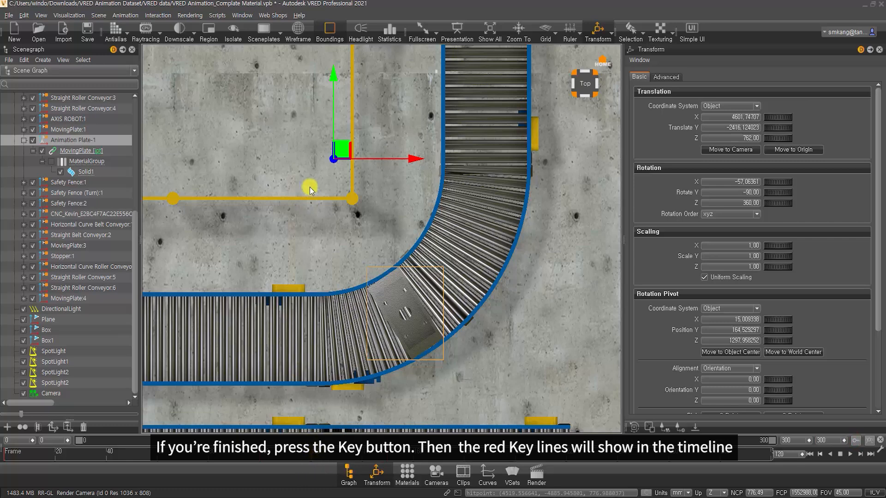
- At frame 135, shift the plate to about X 4574 and Y -2352 to fit the curve, key it, and close the Transform editor
left_click_drag(312, 465, 348, 456)
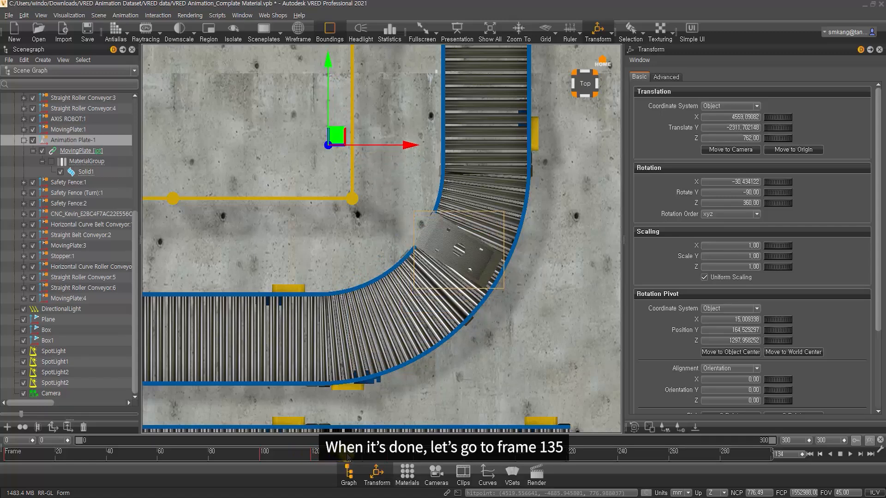
left_click_drag(791, 455, 754, 455)
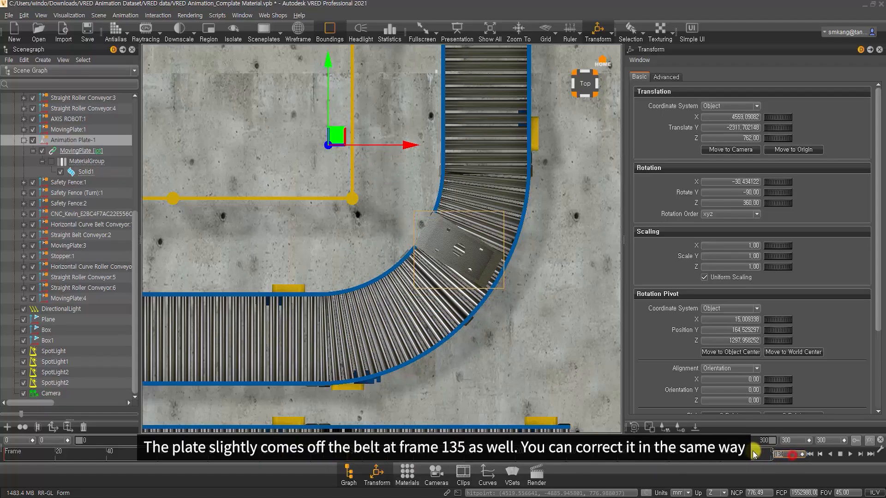
key("Return")
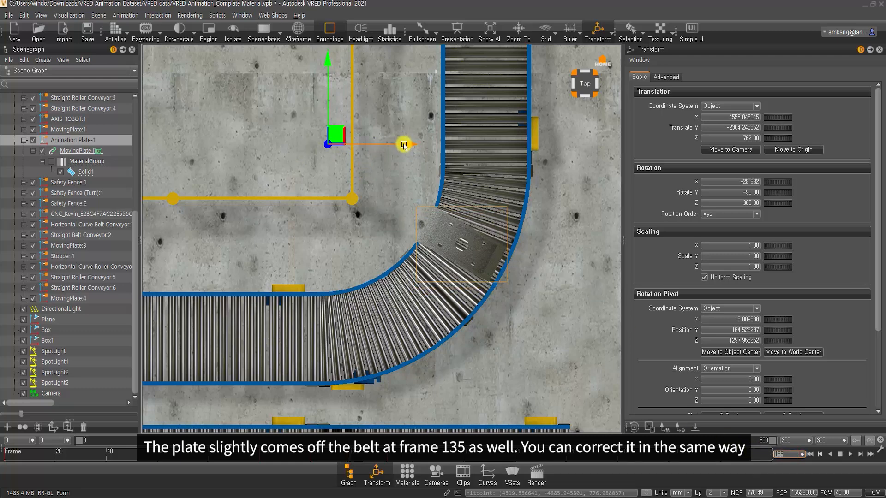
left_click_drag(404, 146, 410, 145)
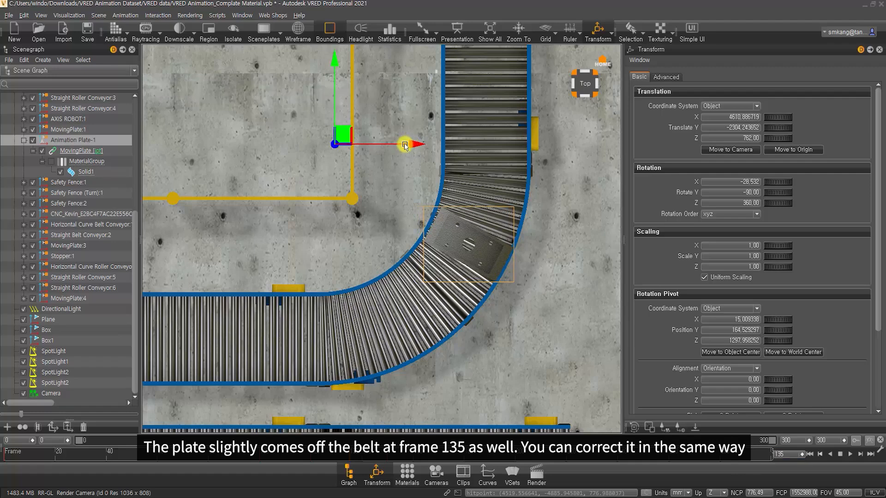
left_click_drag(337, 104, 337, 111)
left_click_drag(409, 150, 405, 153)
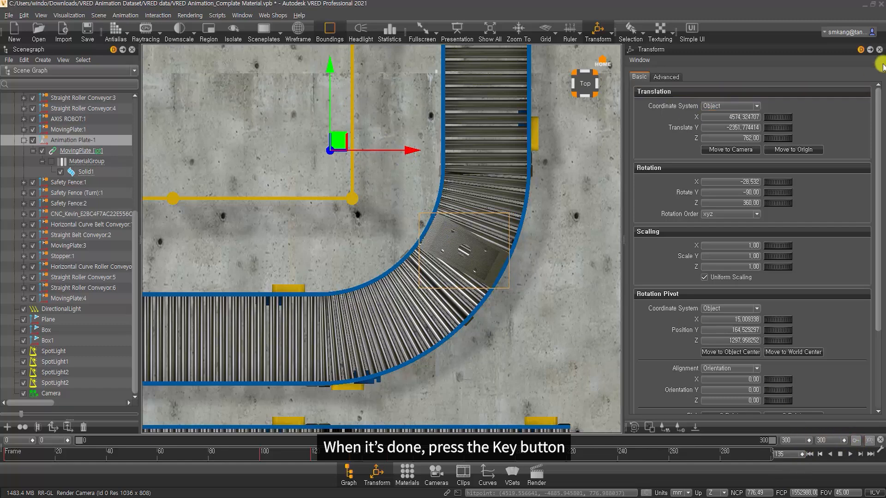
left_click(879, 49)
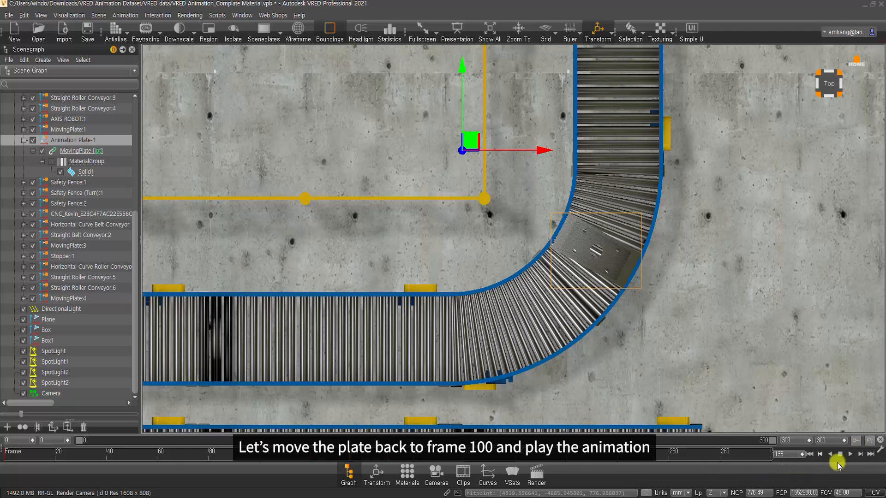
- Scrub the plate through the curve, deselect it and play the full animation from frame 0 to check its path
left_click_drag(313, 455, 390, 464)
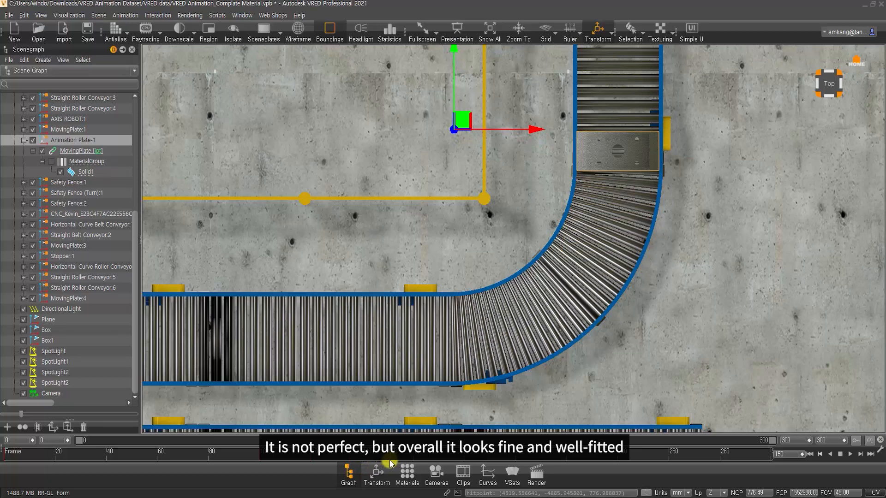
left_click_drag(389, 462, 348, 461)
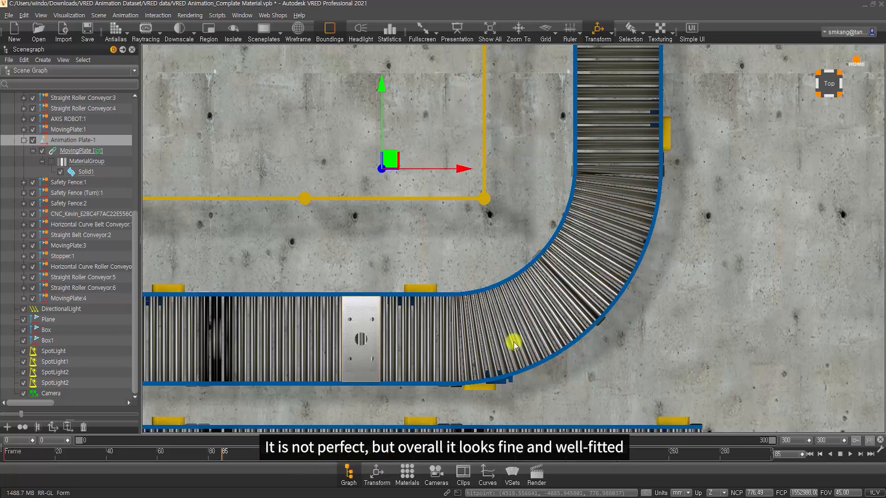
scroll(513, 341, "down", 7)
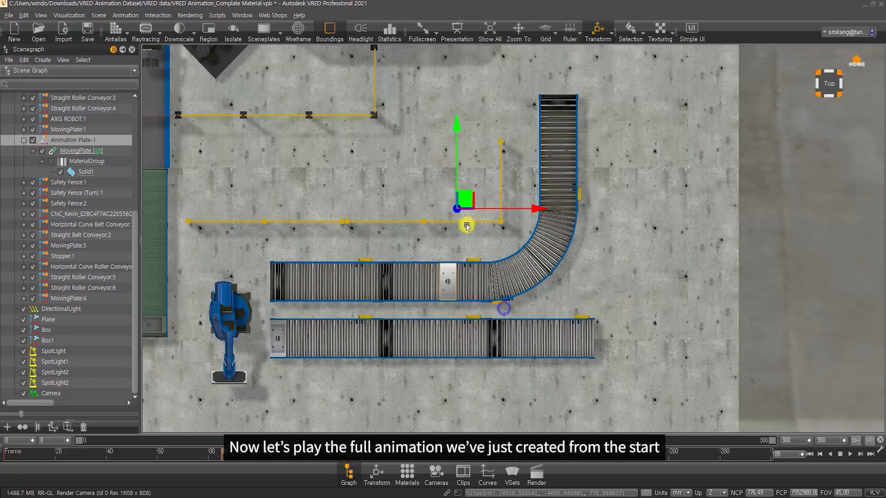
left_click(466, 225)
middle_click_drag(355, 263, 404, 257)
scroll(405, 306, "up", 3)
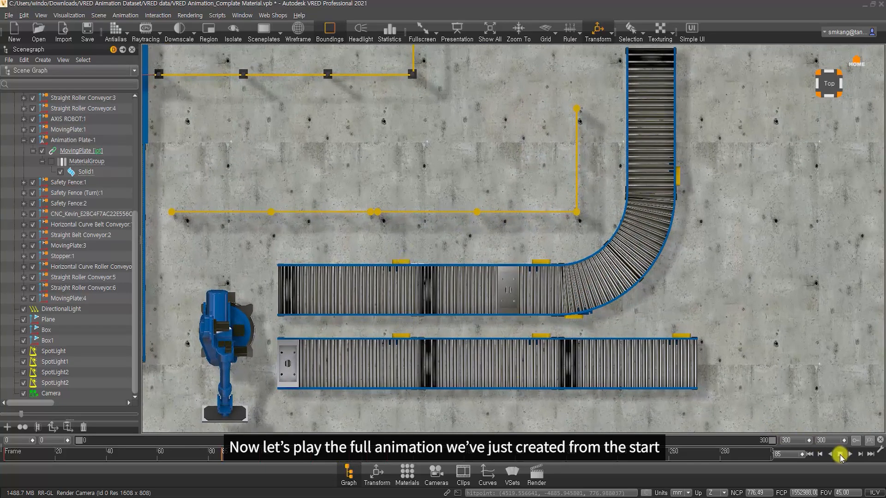
left_click(840, 455)
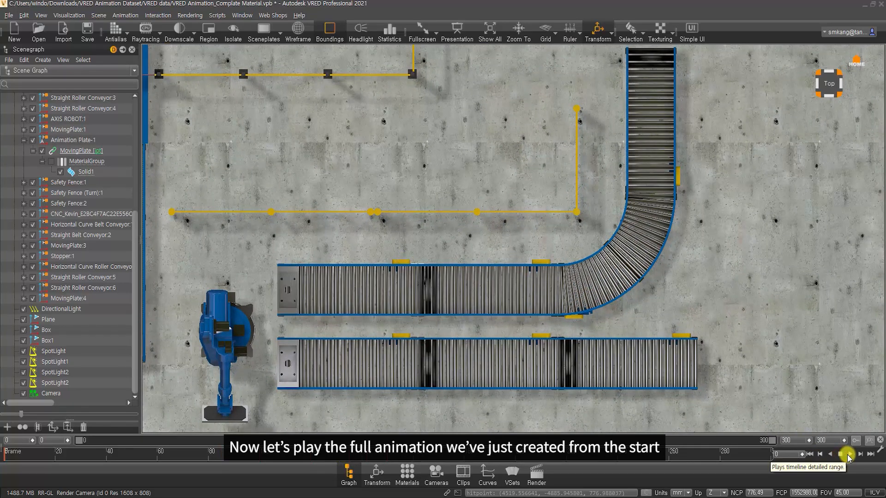
left_click(849, 455)
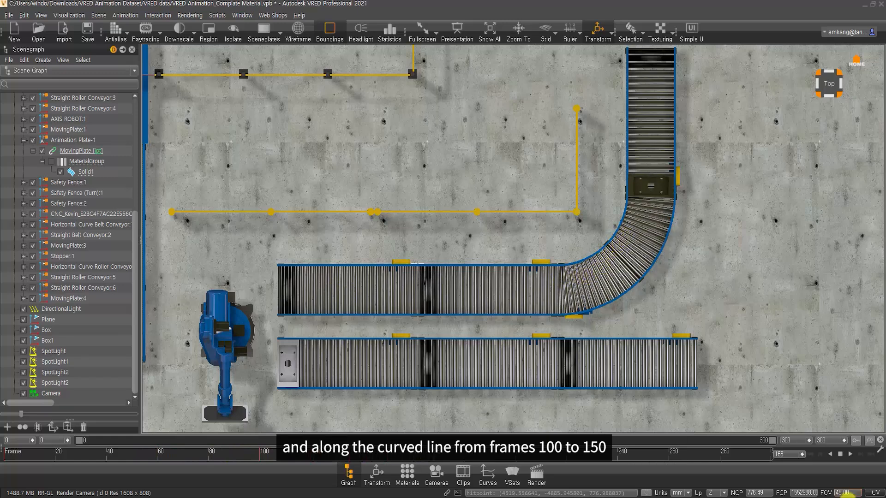
left_click(840, 454)
- Key Animation Plate-1 at frame 200 at the far end of the straight conveyor after the curve, and play the animation from the start
mouse_move(409, 458)
left_mouse_down()
mouse_move(390, 458)
mouse_move(400, 460)
left_mouse_up()
double_click(784, 455)
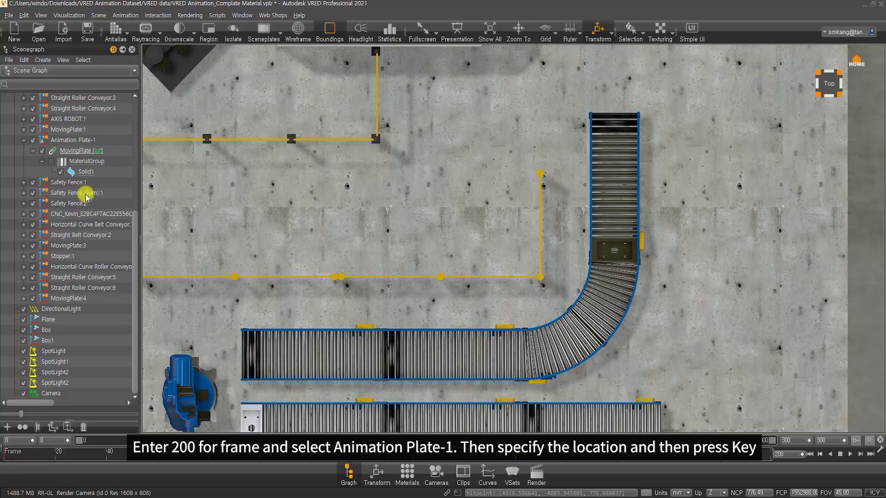
left_click(74, 140)
left_click_drag(517, 152, 512, 31)
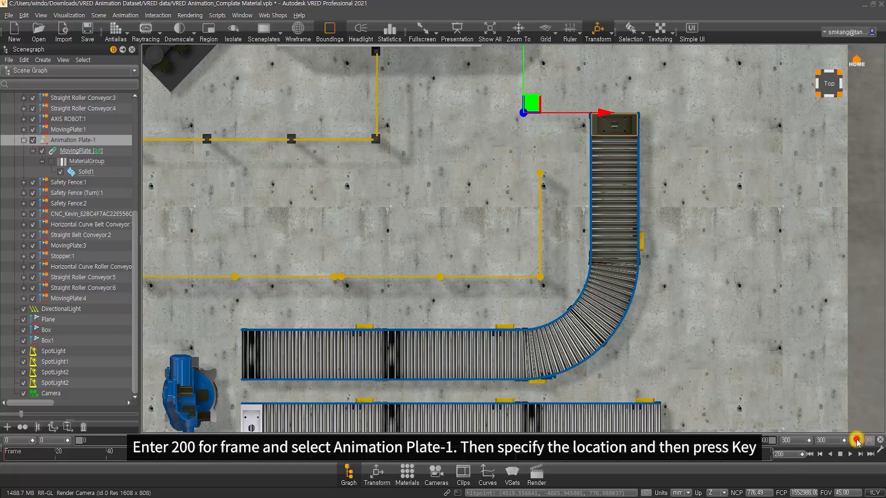
left_click(857, 442)
left_click(840, 453)
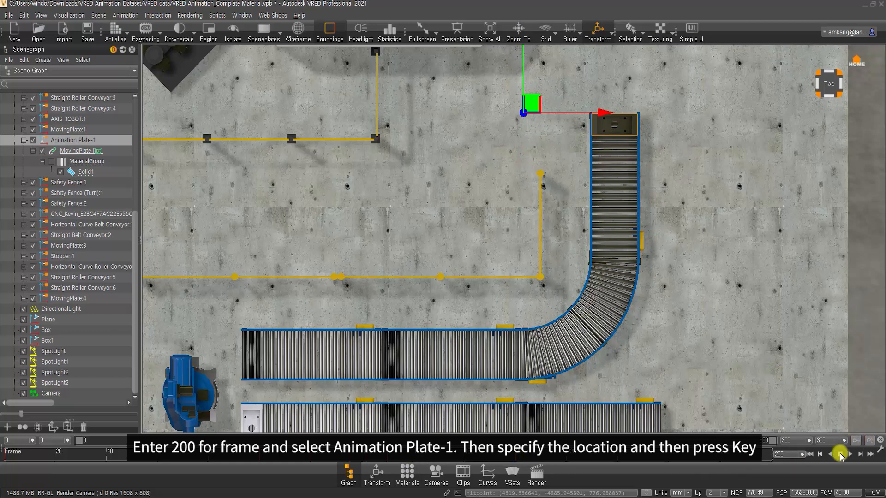
left_click(851, 454)
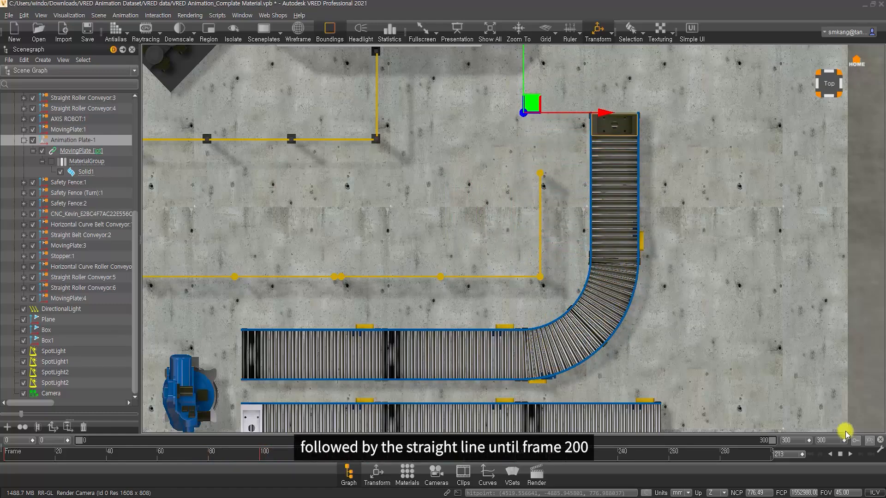
- Stop the playback and examine Animation Plate-1's animation curves in the Curve Editor, fitting them in the graph before closing it
left_click(839, 454)
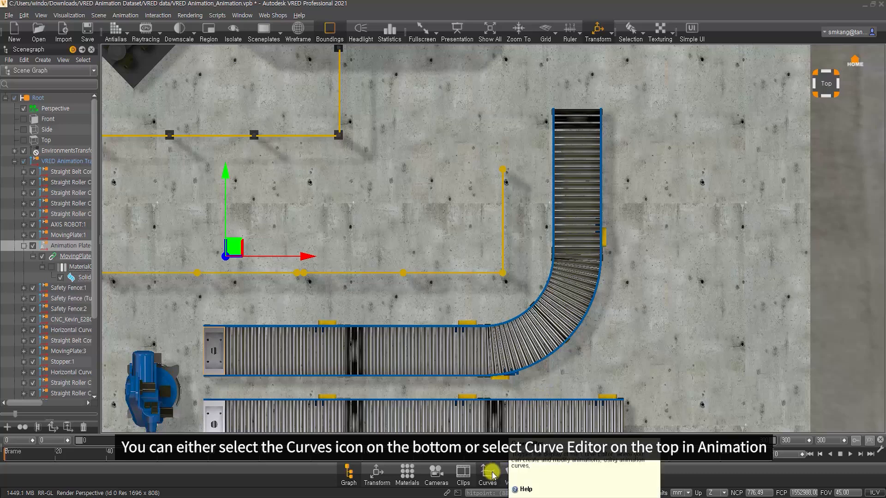
left_click(125, 15)
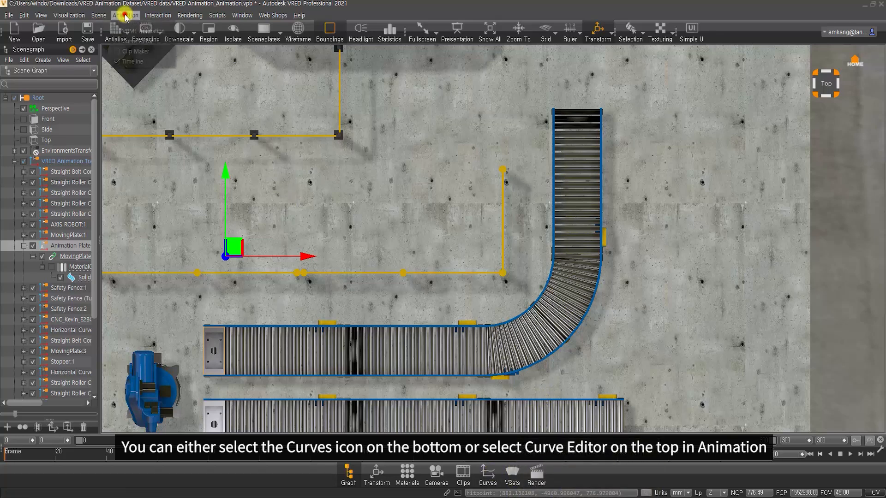
left_click(150, 43)
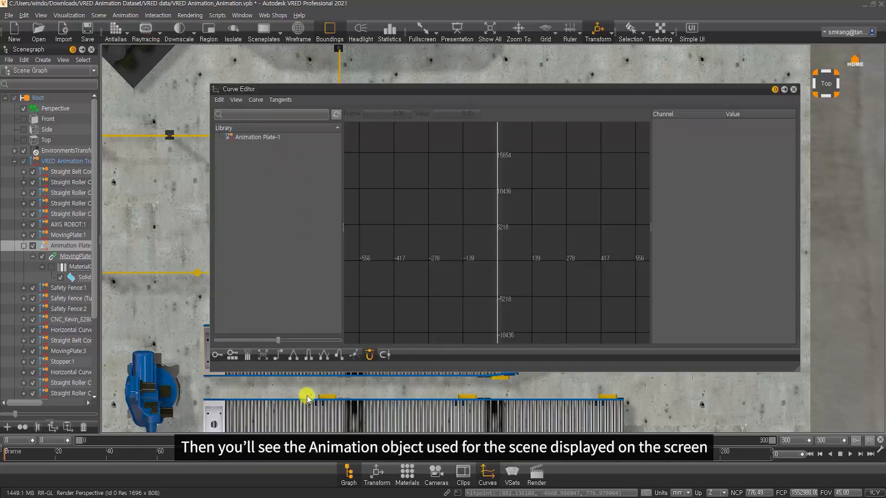
left_click(256, 138)
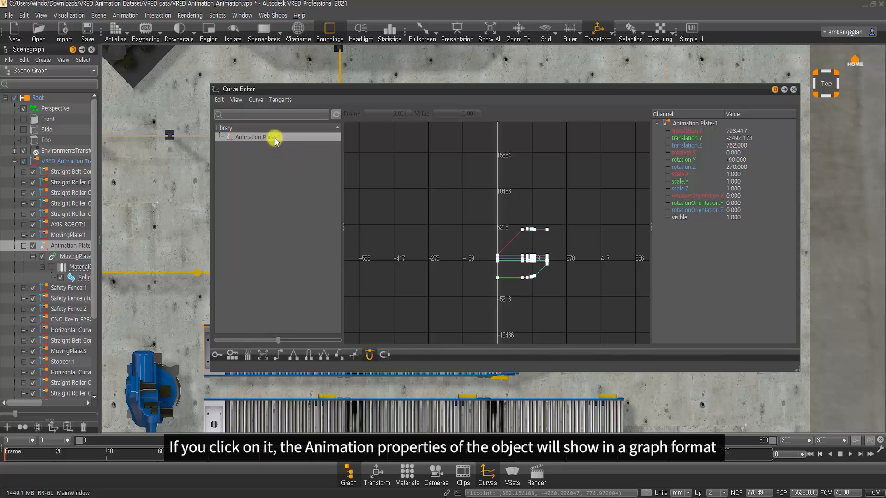
left_click(561, 290)
key("f")
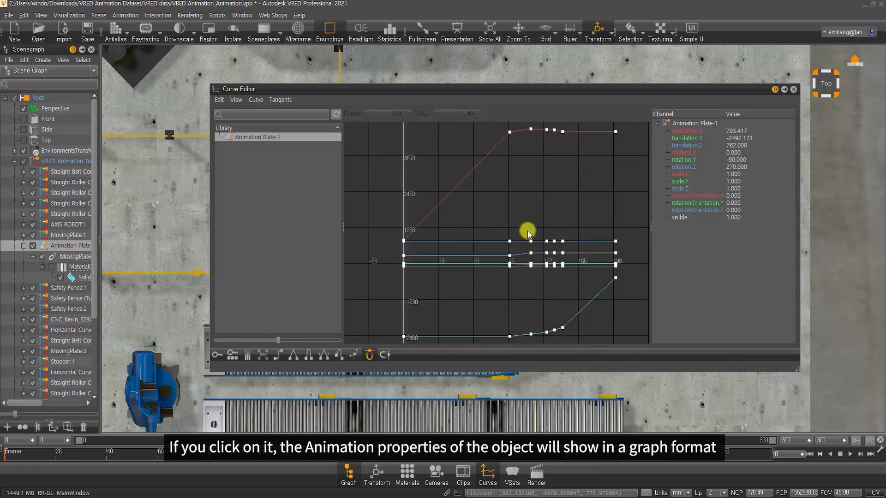
middle_click_drag(557, 217, 527, 225)
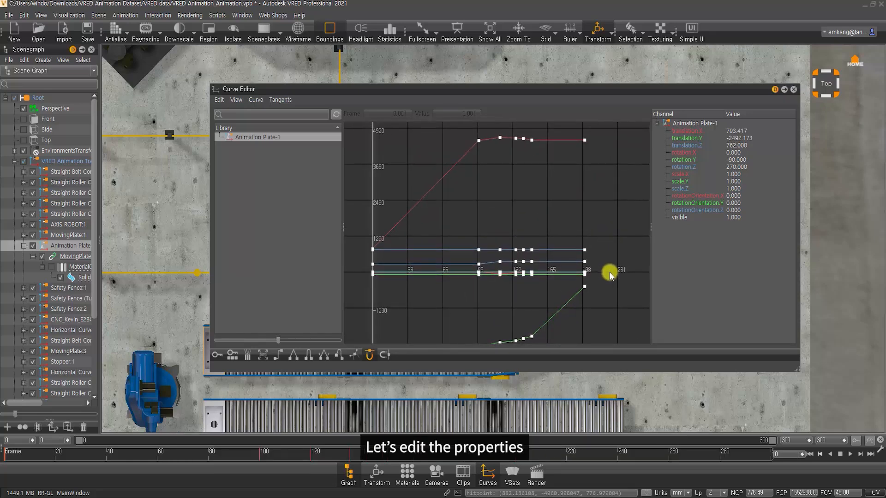
left_click(794, 89)
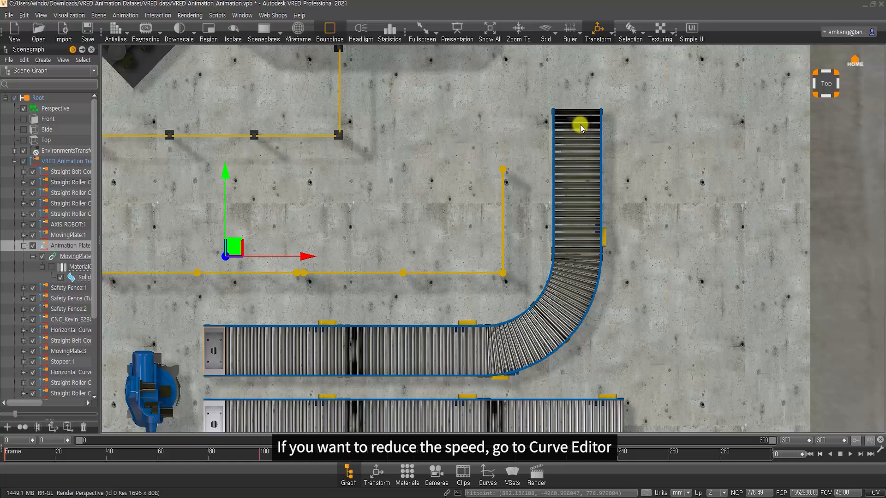
- Move all of Animation Plate-1's frame 200 keys to frame 230 in the Curve Editor, then close the editor
left_click(488, 475)
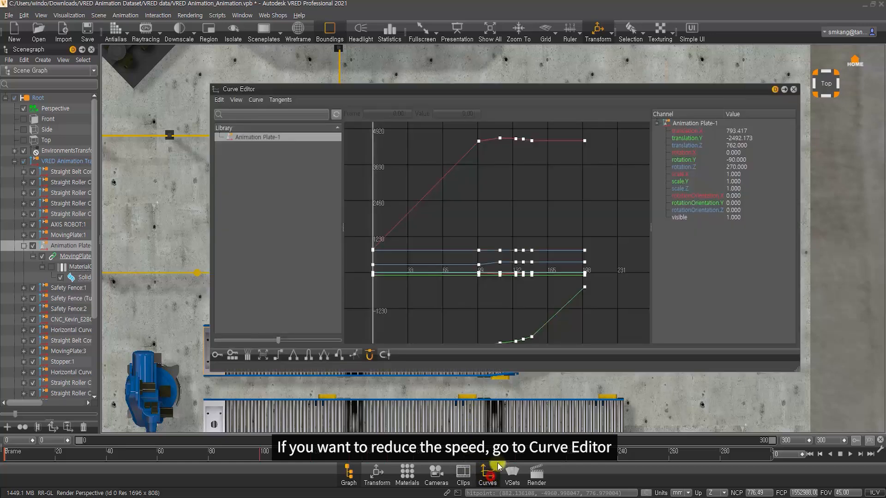
scroll(594, 247, "down", 3)
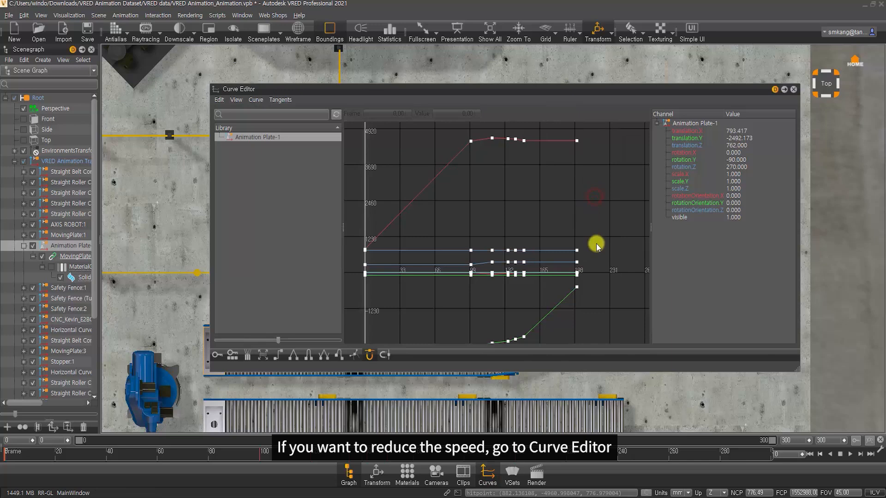
left_click_drag(603, 308, 554, 150)
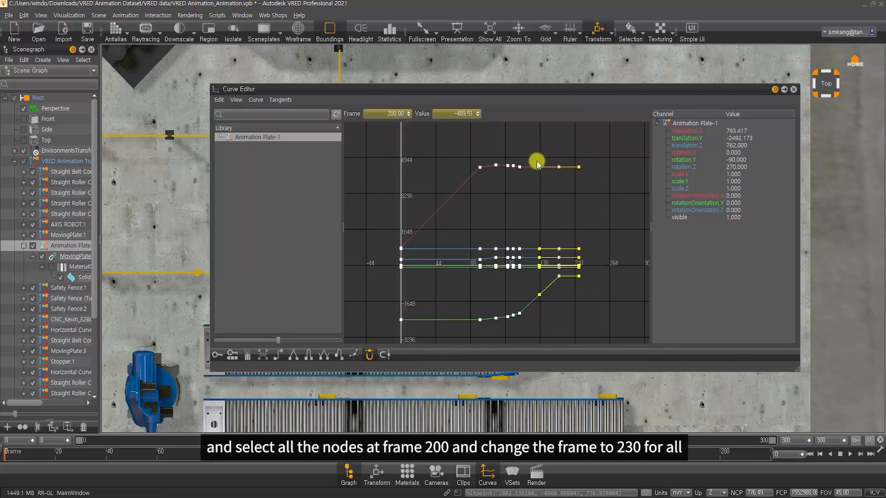
left_click(379, 113)
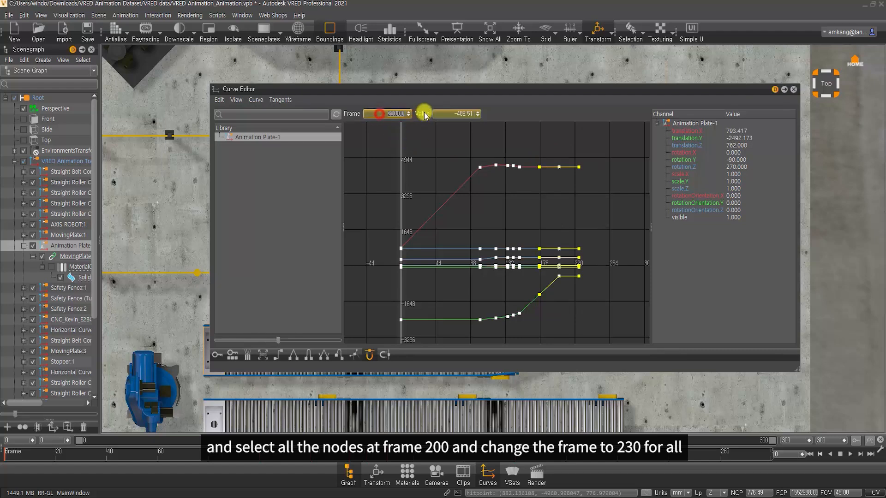
key("Return")
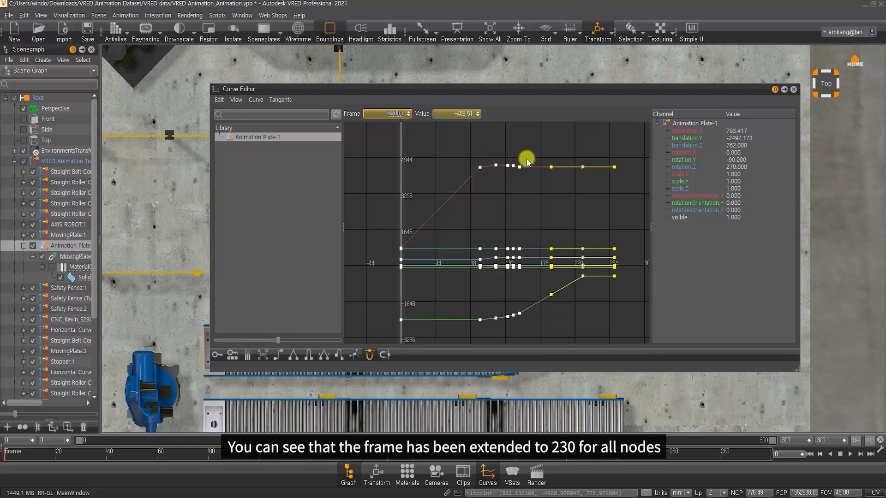
key("Delete")
left_click_drag(596, 143, 581, 300)
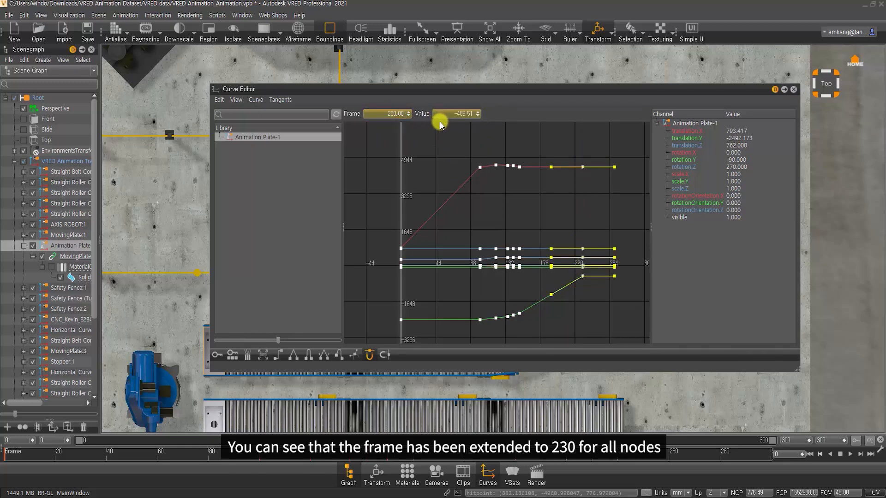
left_click(794, 89)
- Play the animation from frame 150 to check the plate's speed on the last straight conveyor, and stop it
left_click(786, 454)
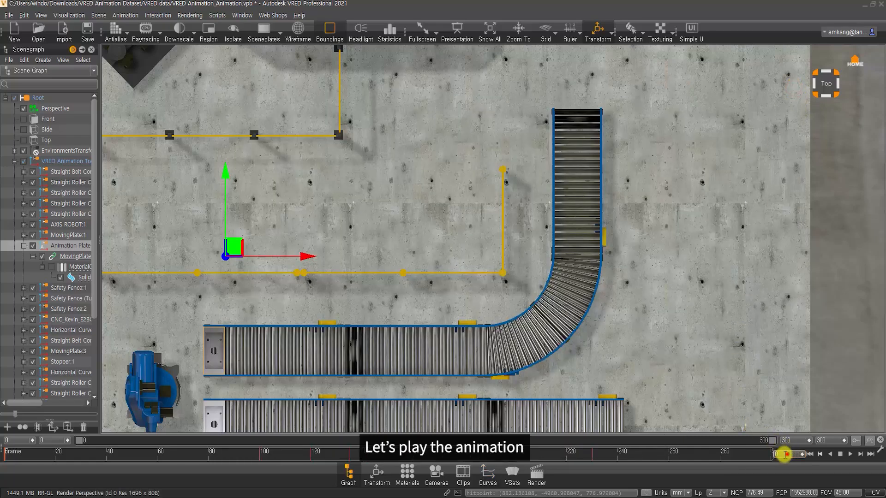
type("150")
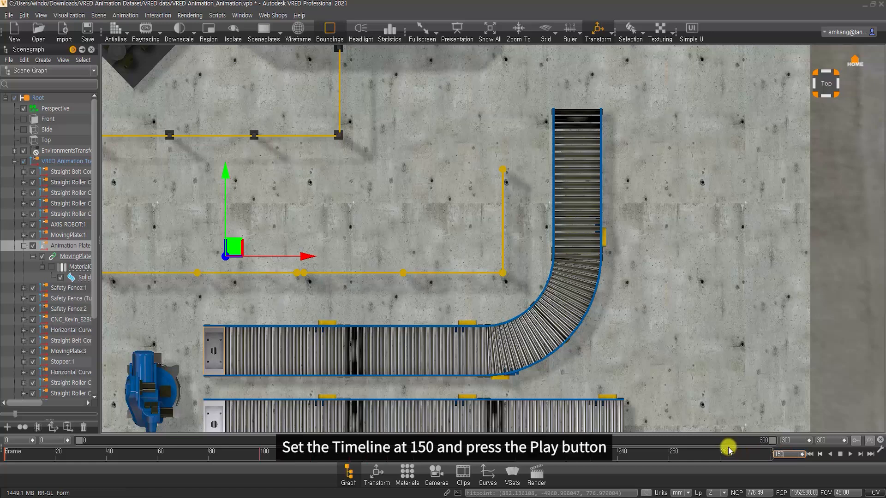
key("Return")
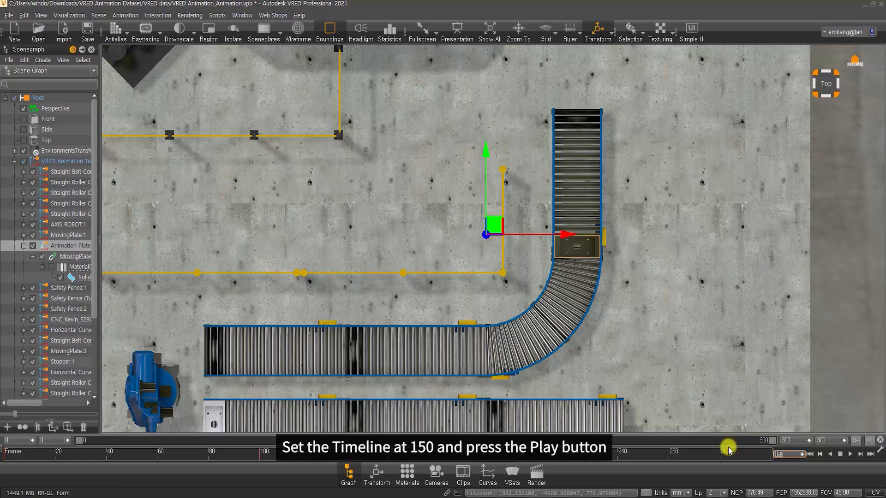
left_click(850, 455)
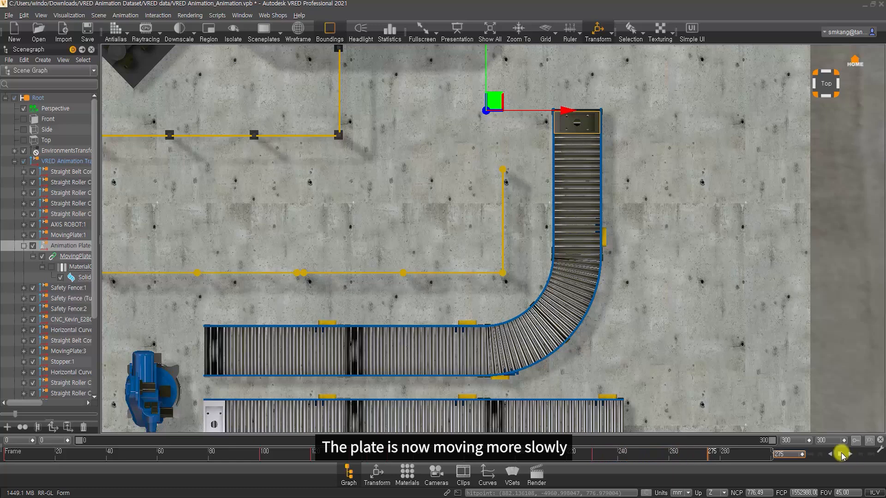
left_click(839, 455)
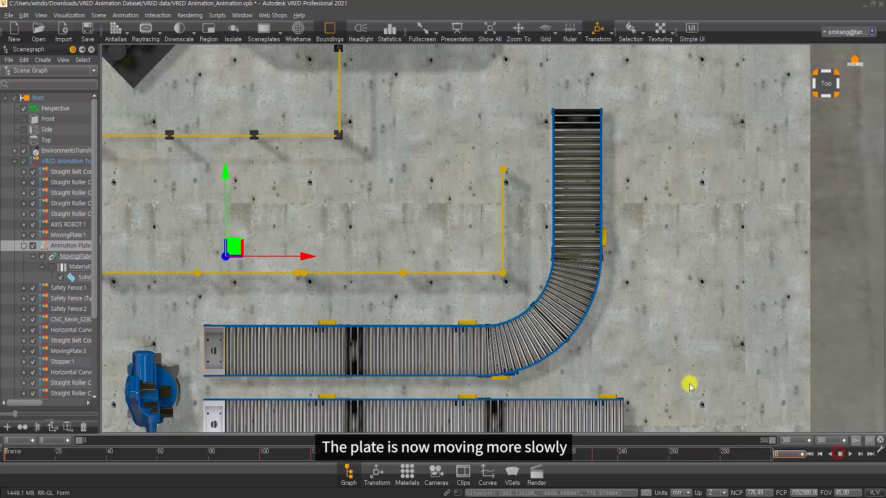
- Reopen the Curve Editor and inspect the frame and value of the last key on the translation.X curve
left_click(488, 469)
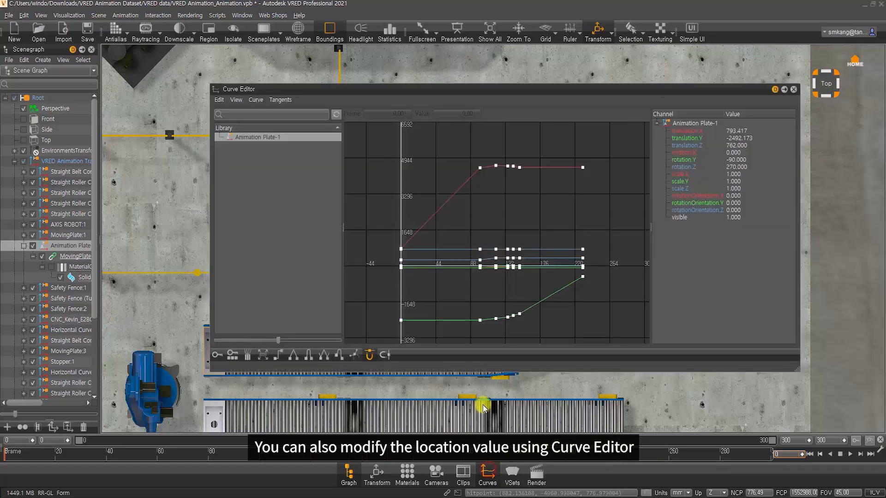
left_click(583, 211)
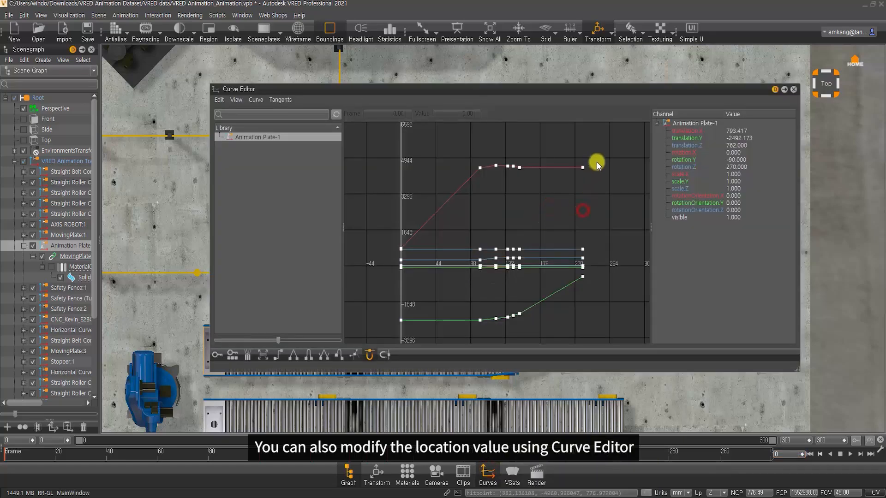
left_click(583, 168)
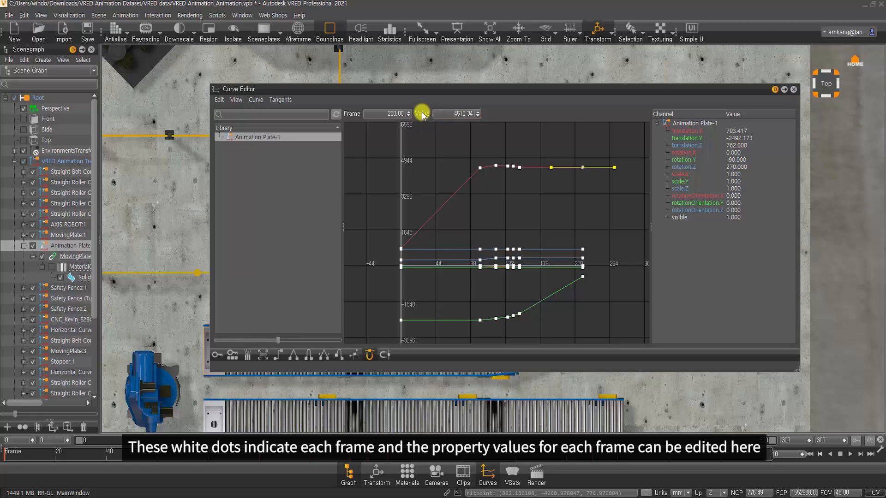
left_click(534, 202)
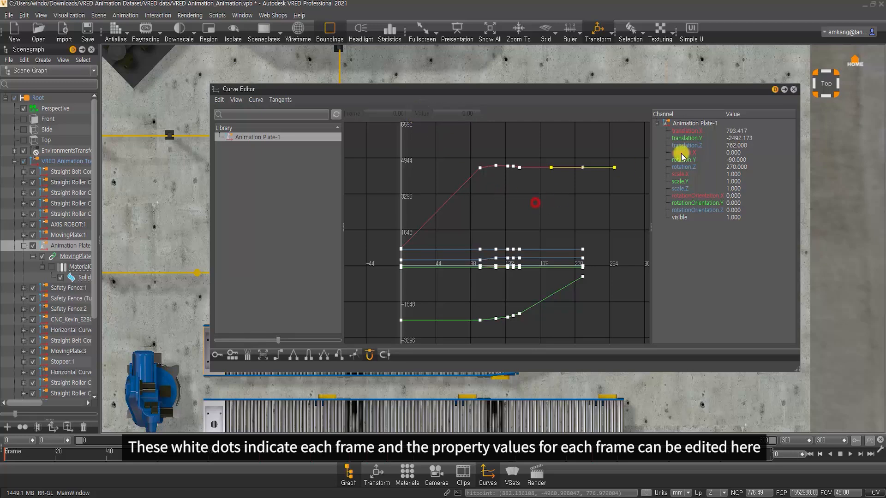
- Isolate the translation.Y curve, select its last key, and go to frame 230 with the plate's end position in view beside the editor
left_click(694, 138)
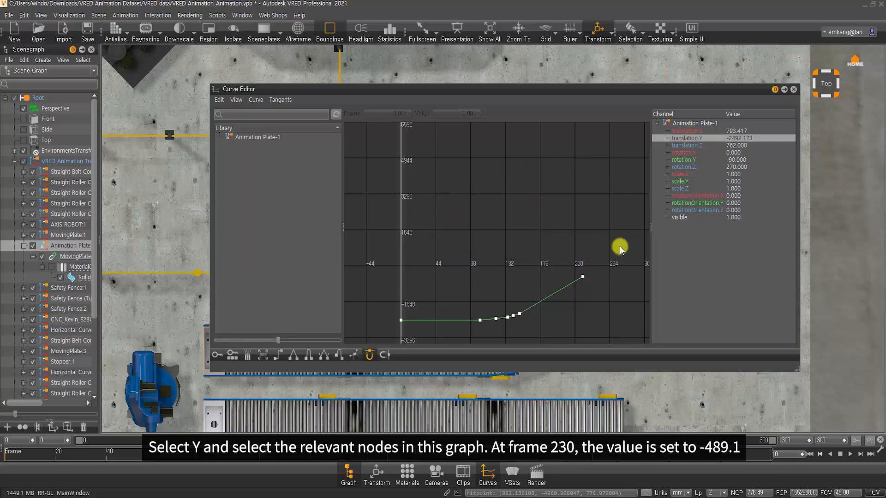
middle_click_drag(580, 285, 567, 250)
scroll(567, 249, "down", 1)
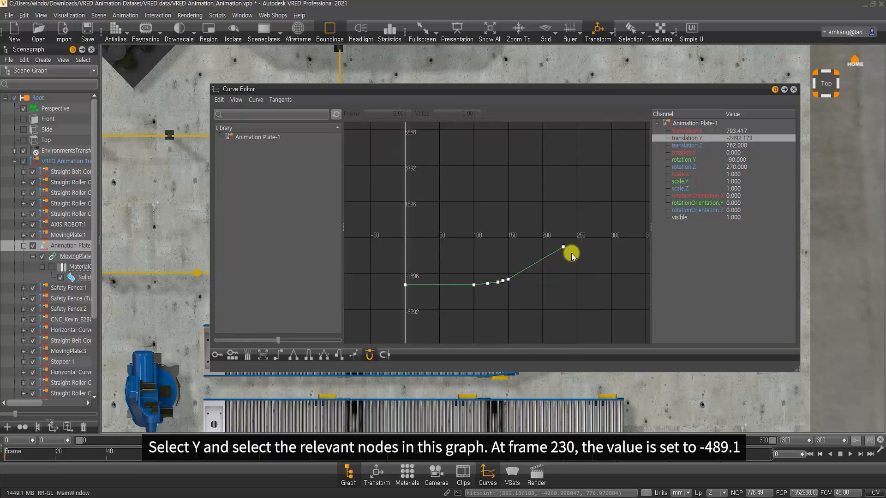
left_click_drag(580, 267, 548, 228)
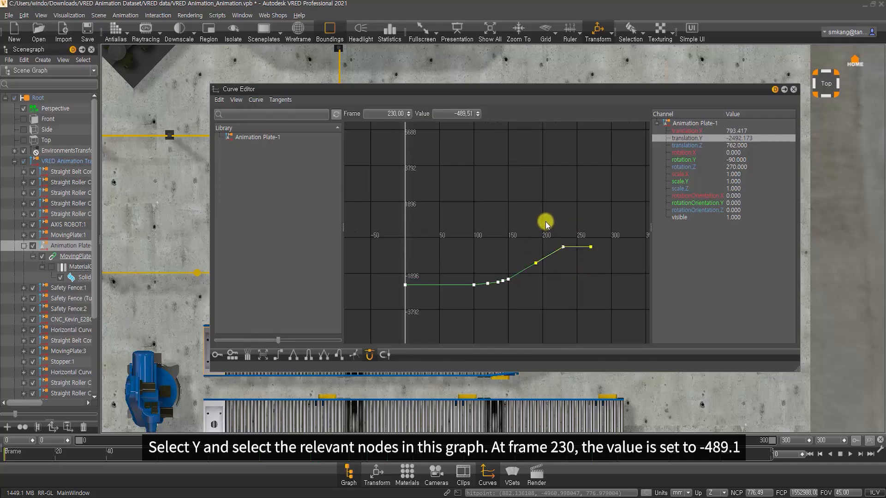
left_click_drag(379, 114, 405, 251)
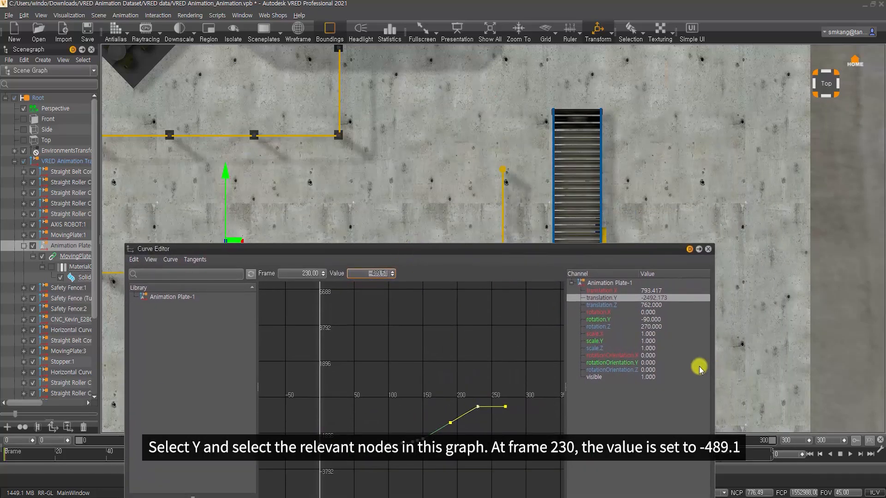
left_click(778, 454)
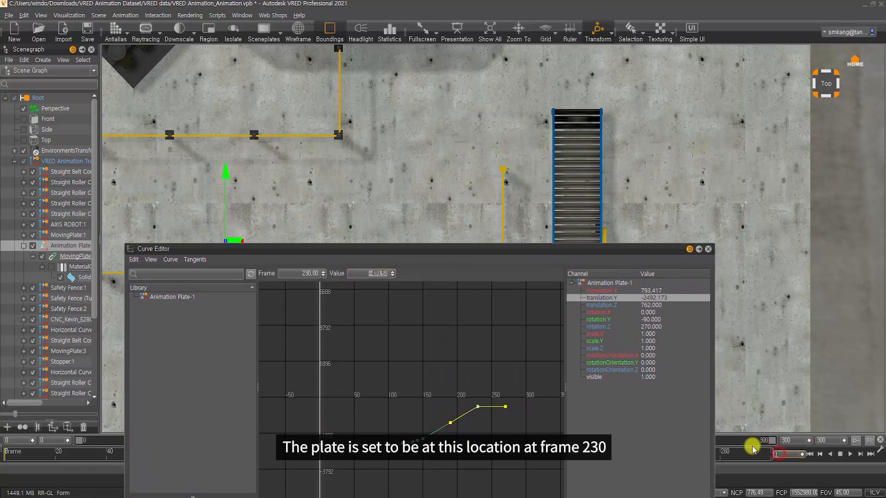
key("Return")
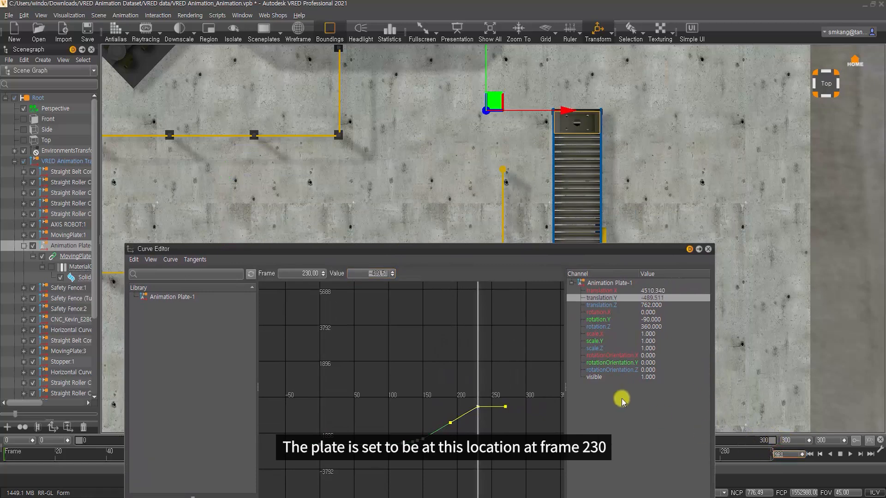
- Set the selected translation.Y key at frame 230 to -1000, close the Curve Editor and scrub to frame 230 to check the stop position
left_click_drag(555, 247, 553, 212)
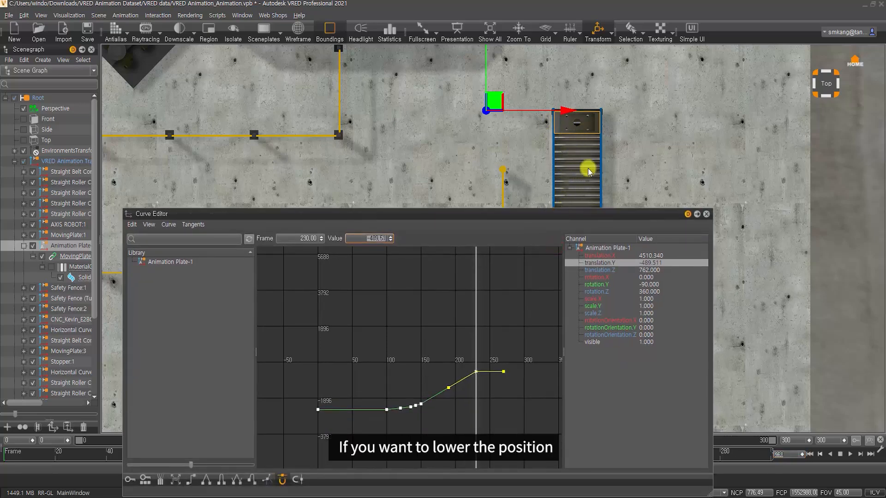
left_click_drag(498, 210, 498, 158)
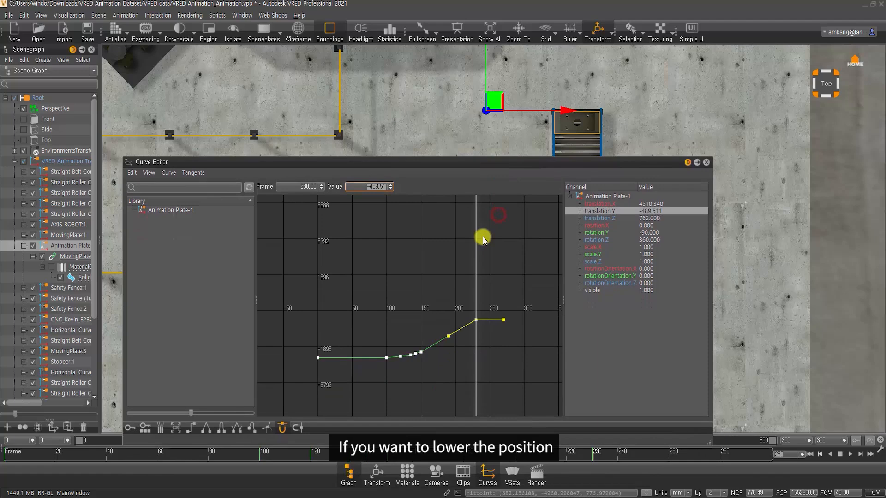
left_click(364, 187)
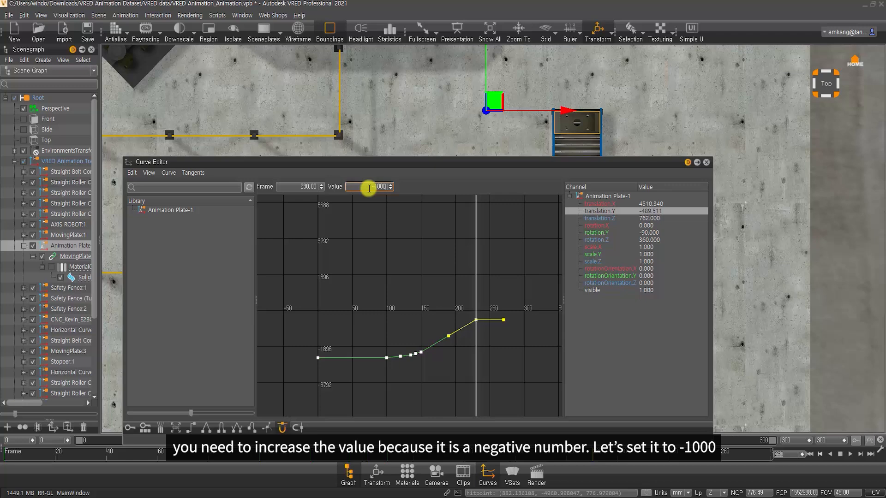
key("Return")
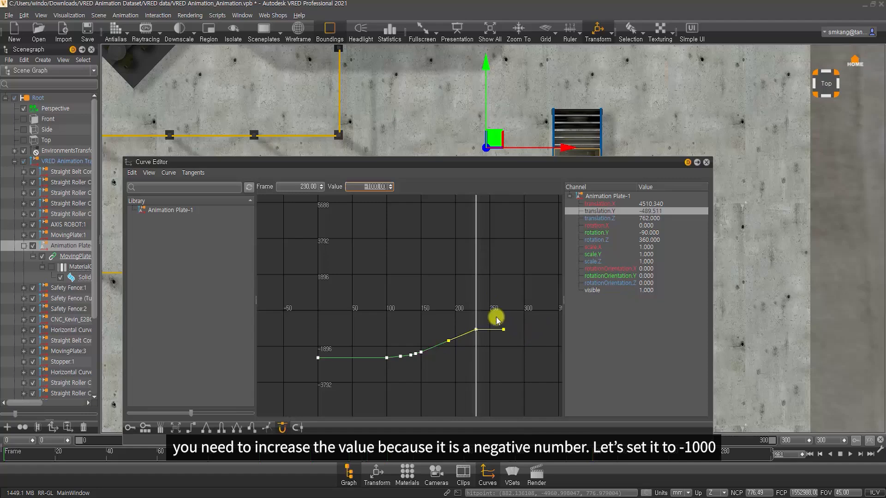
left_click(706, 162)
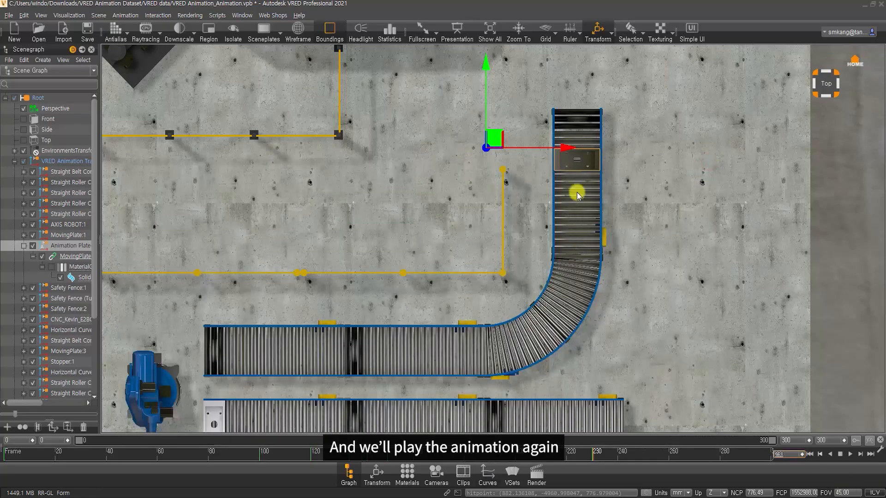
left_click_drag(457, 458, 595, 459)
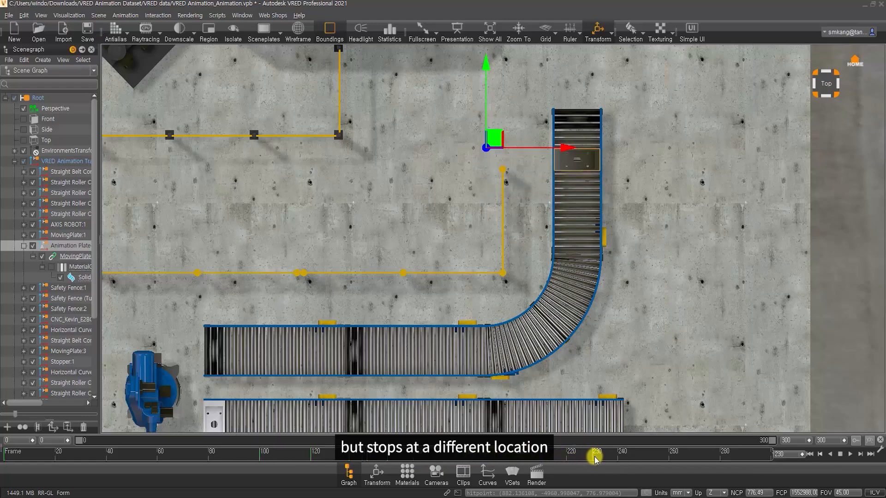